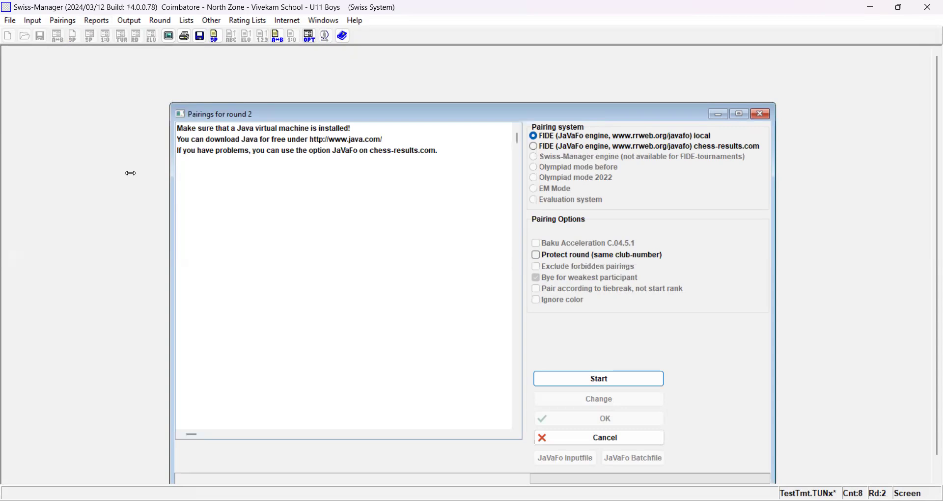
- Generate and accept the round 2 pairings with the local FIDE JaVaFo engine, and view the round 2 pairing list
left_click(606, 376)
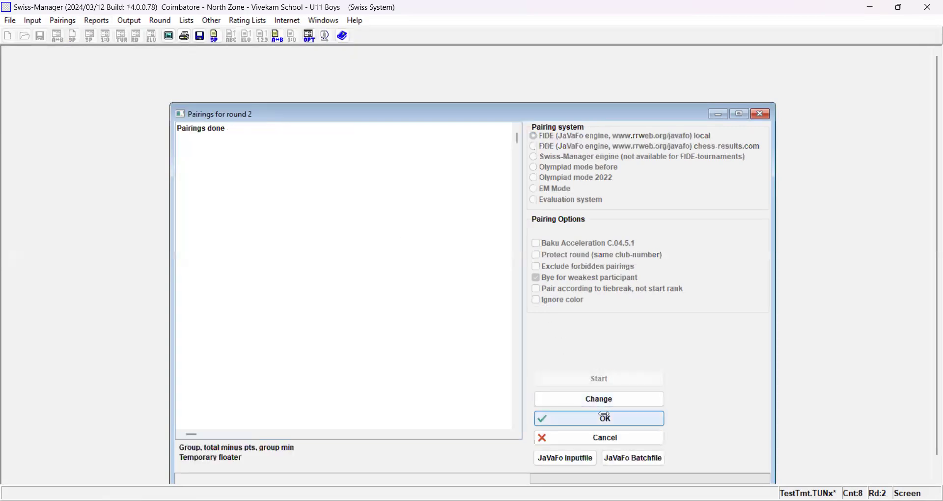
left_click(605, 418)
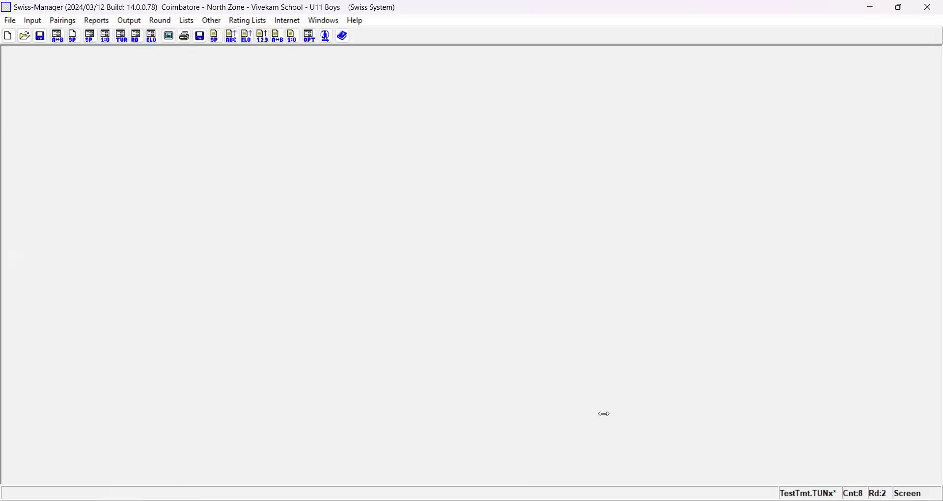
left_click(188, 22)
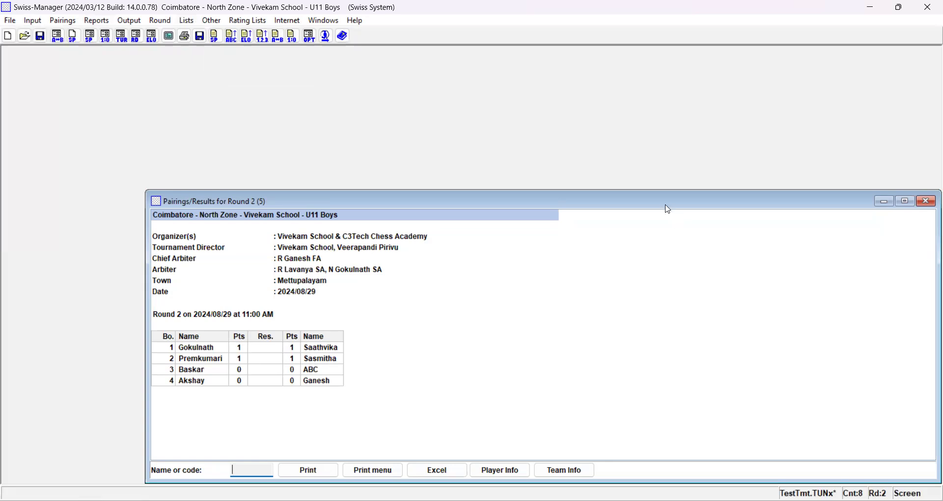
left_click_drag(668, 209, 417, 112)
left_click(676, 103)
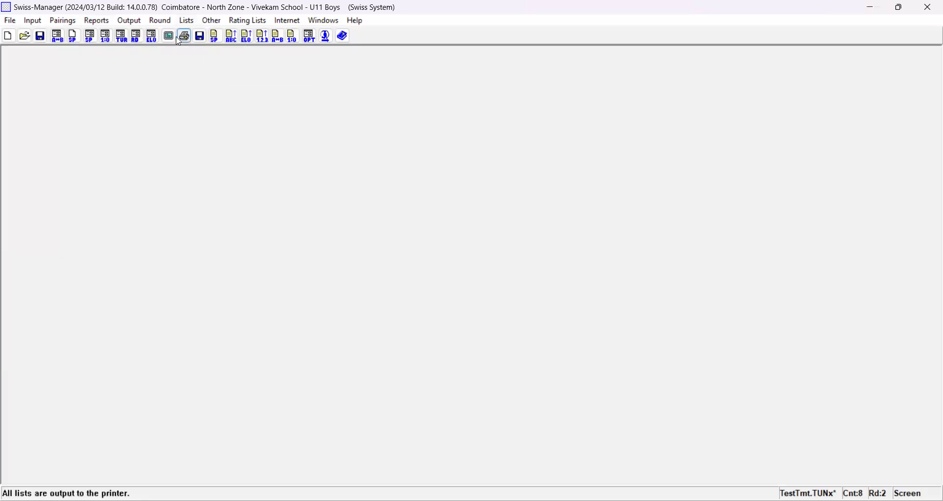
- Enter the round 2 results as 1:0 on board 1, ½:½ on board 2 and 1:0 on board 3, leaving board 4 empty
left_click(56, 36)
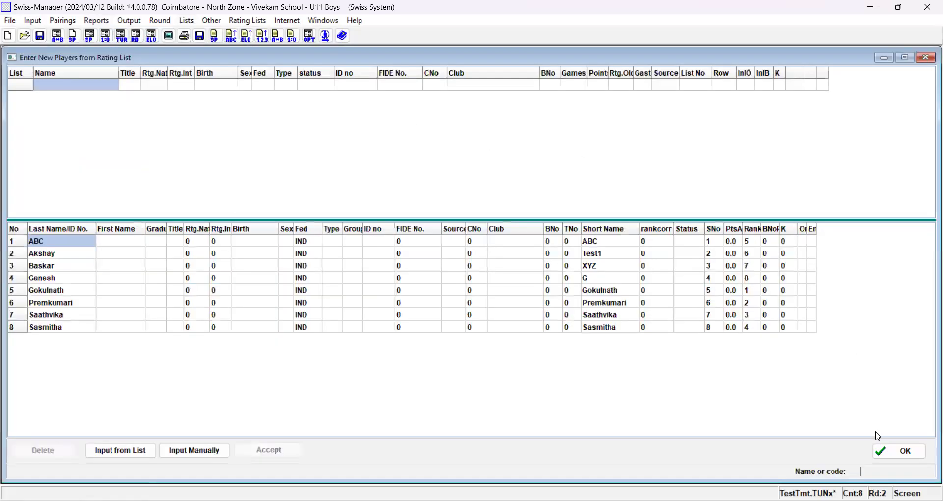
left_click(900, 451)
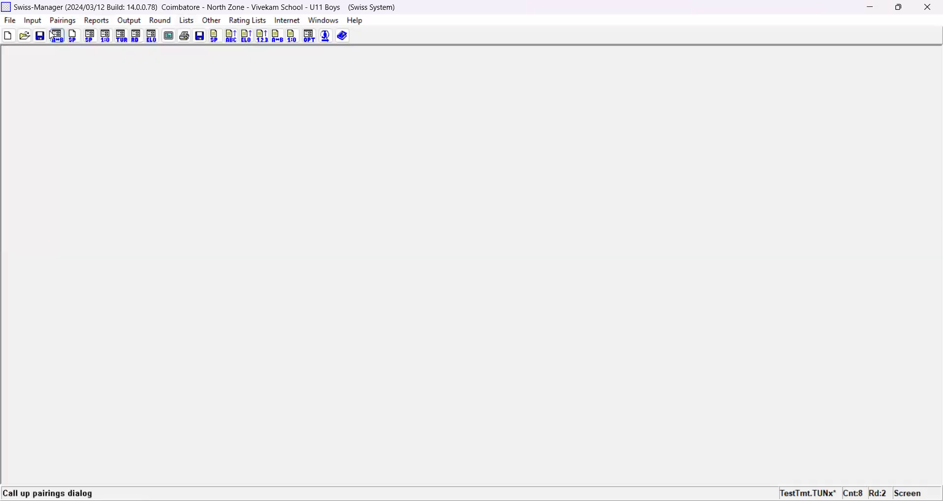
left_click(33, 20)
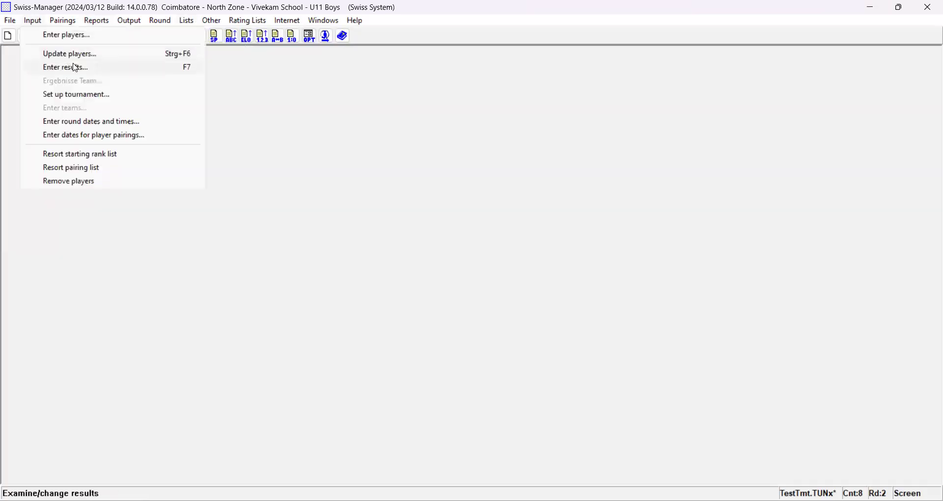
left_click(76, 66)
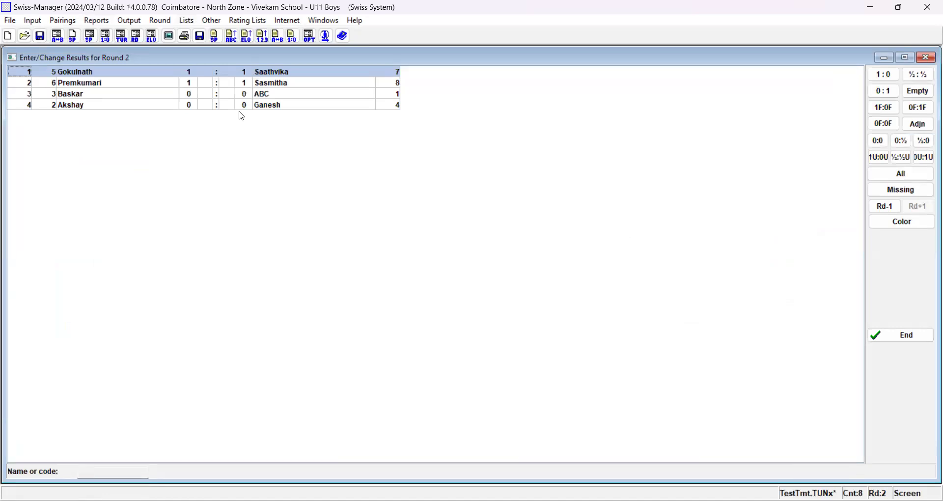
key("1")
key("5")
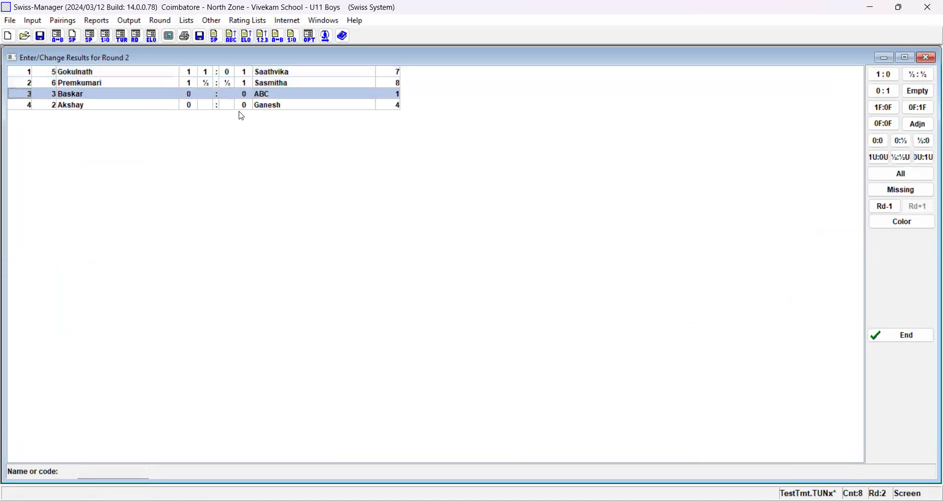
key("1")
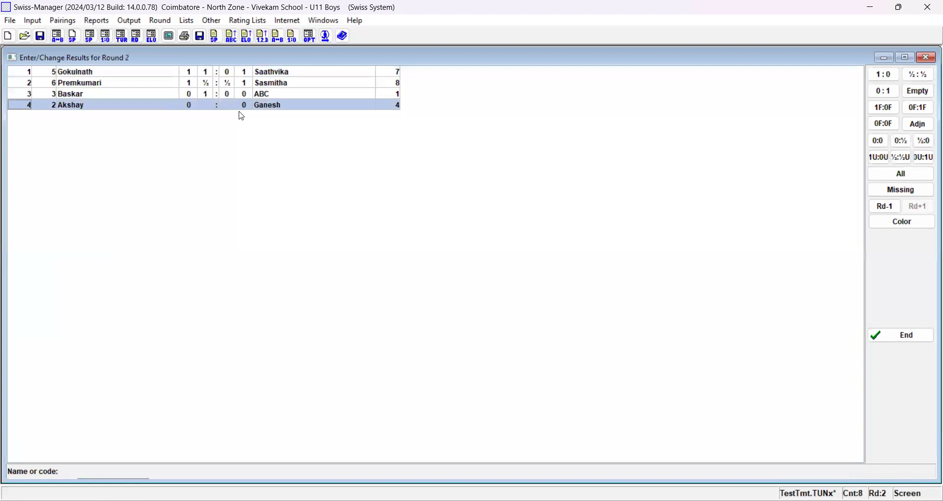
key("1")
left_click(918, 91)
key("alt+Tab")
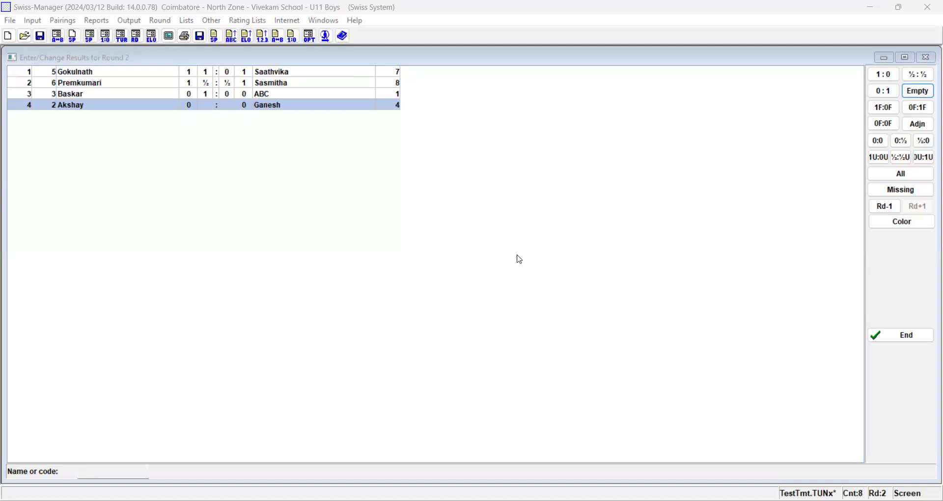
left_click(903, 336)
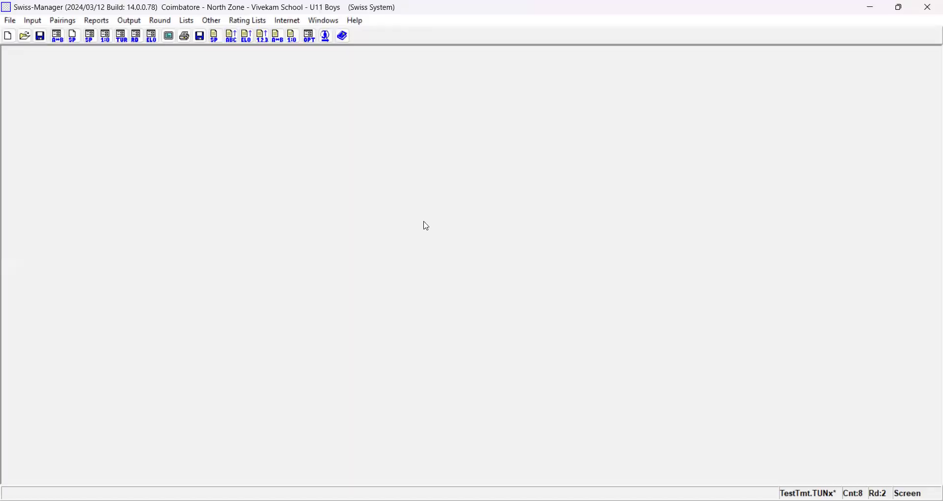
left_click(97, 22)
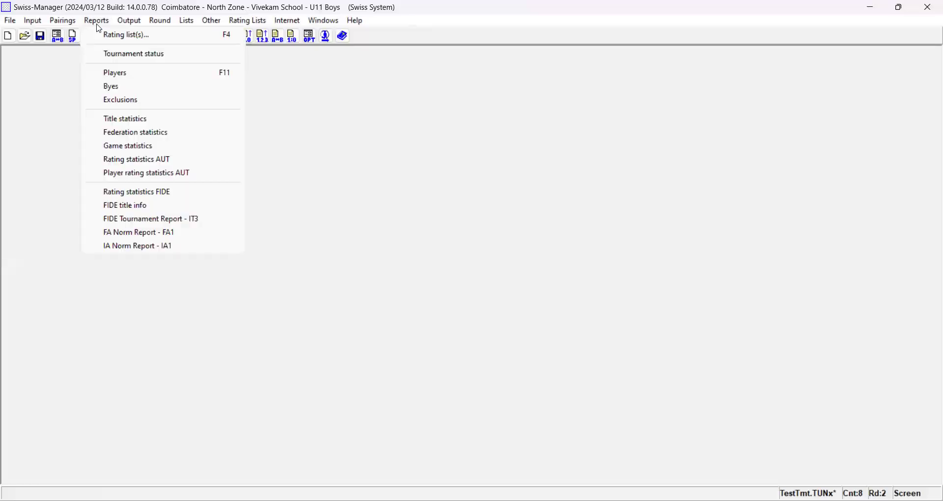
left_click(196, 20)
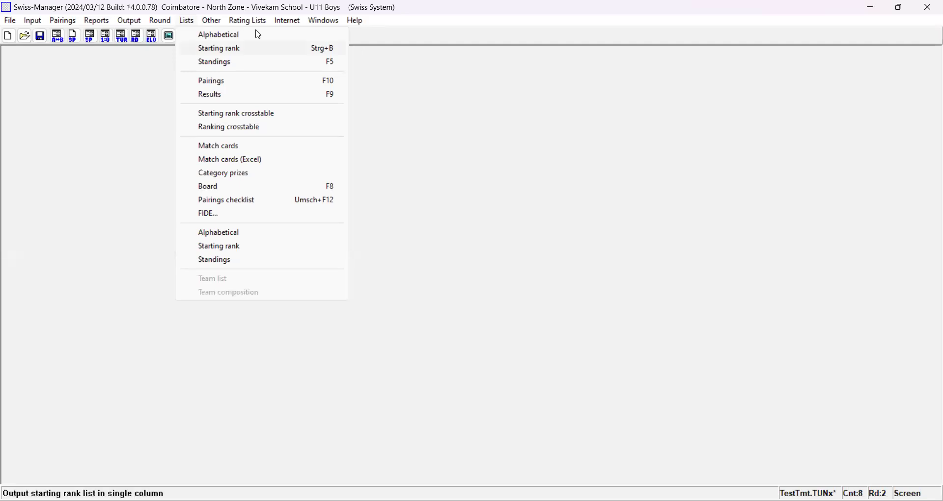
mouse_move(255, 21)
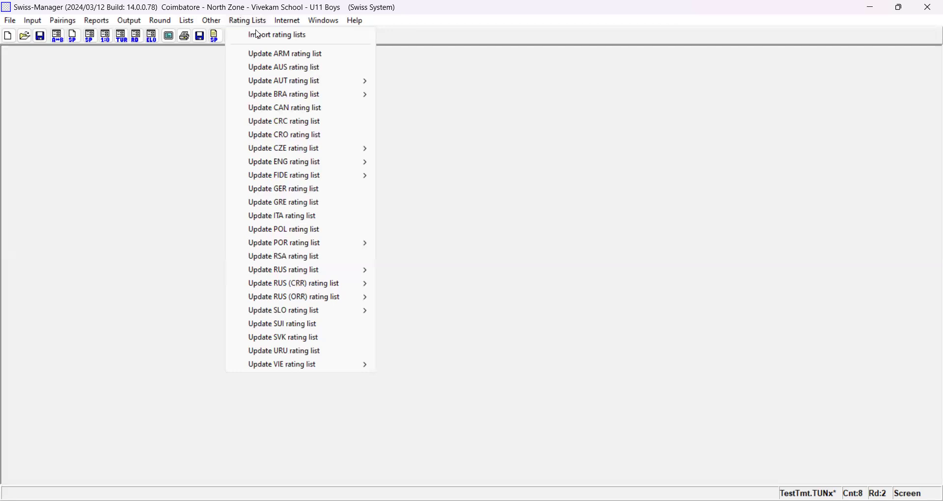
left_click(167, 70)
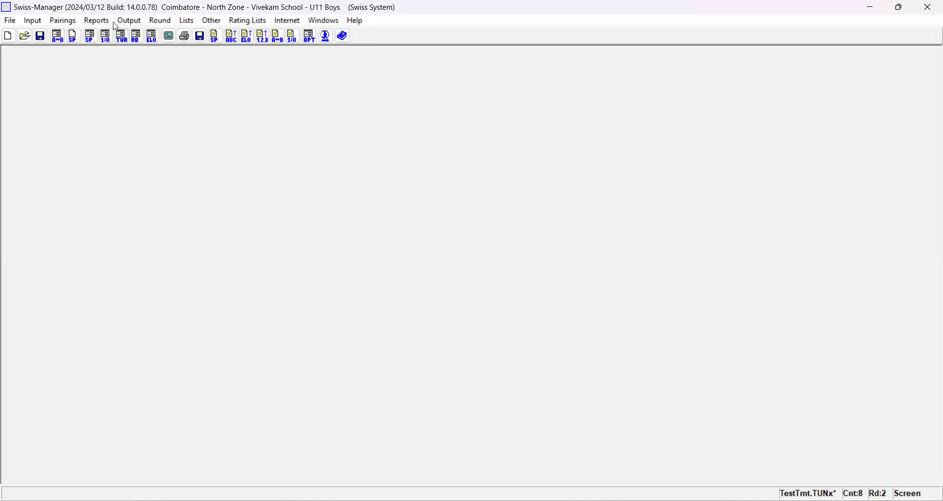
- Try to start the computer pairings for round 3 with board 4's round 2 result left empty
left_click(68, 24)
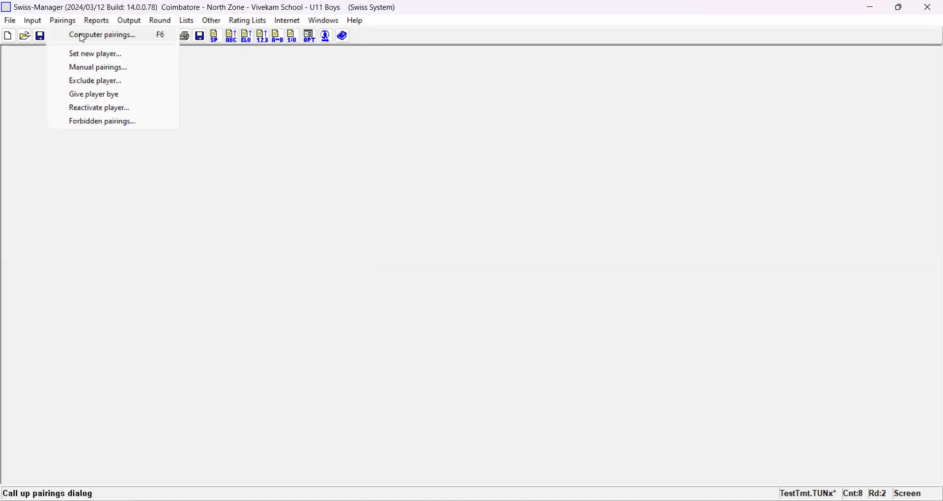
left_click(82, 35)
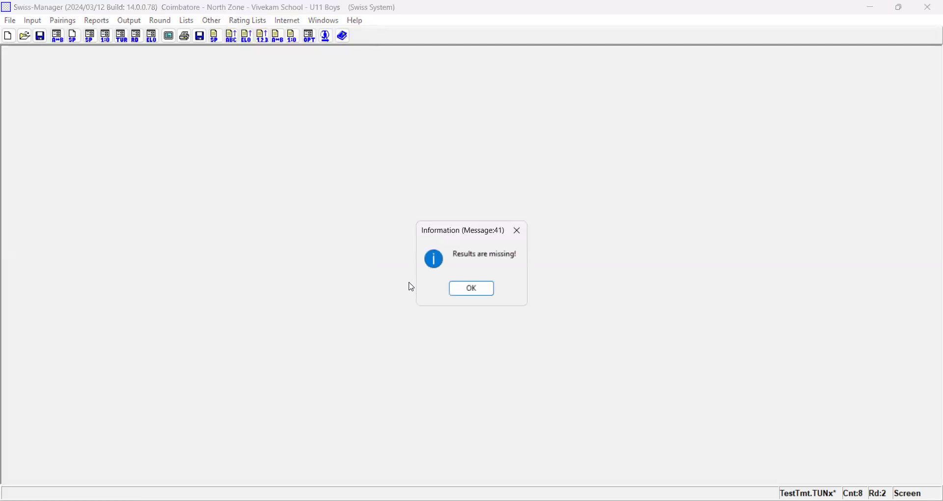
left_click(525, 234)
- Reopen the round 2 results and compare the list of all pairings with the list of pairings missing a result
left_click(111, 43)
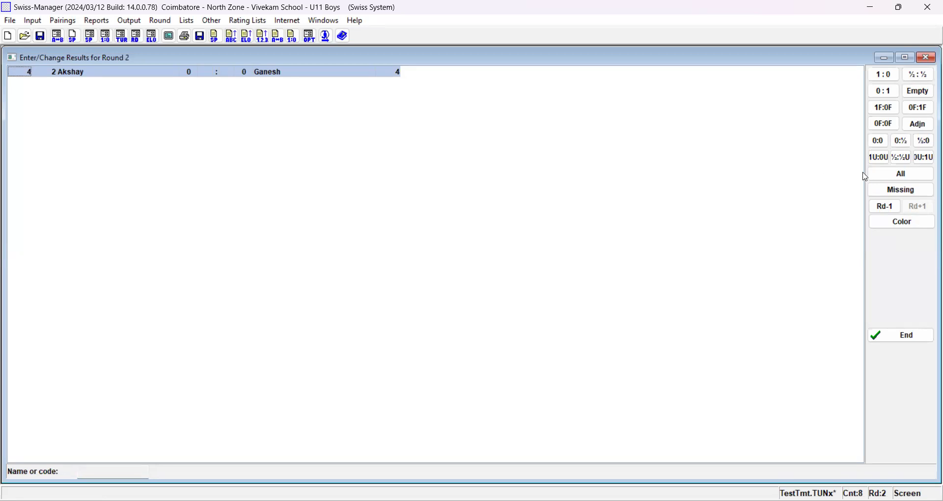
left_click(908, 175)
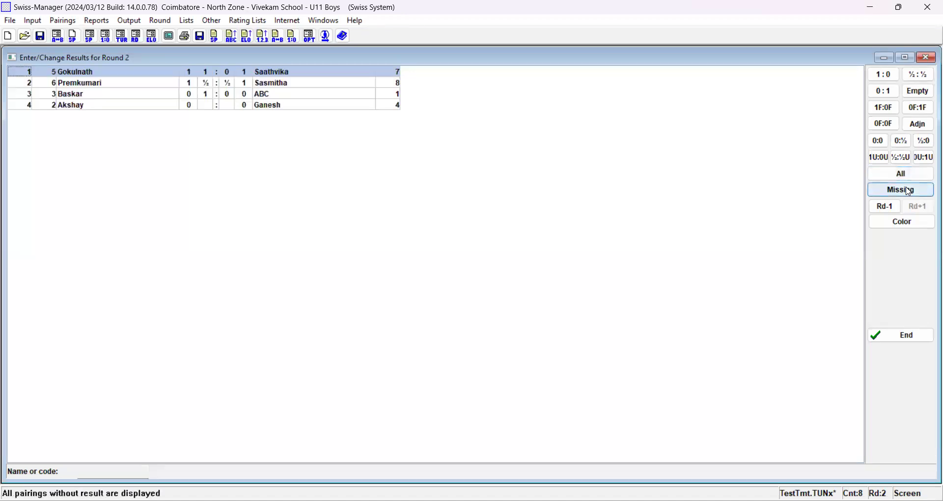
left_click(909, 192)
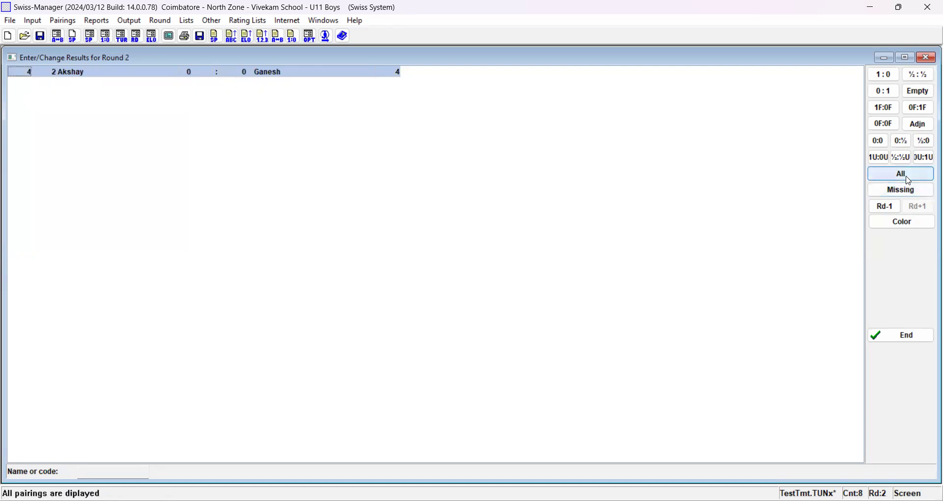
left_click(908, 181)
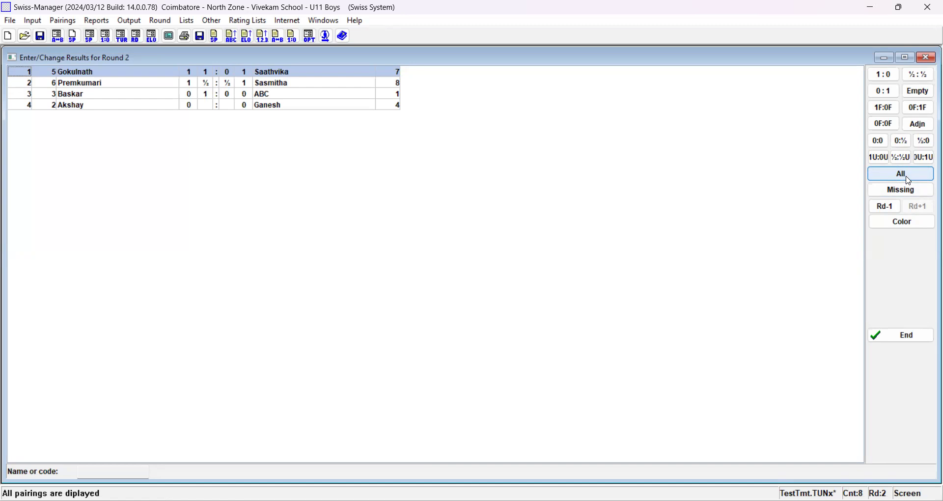
left_click(907, 191)
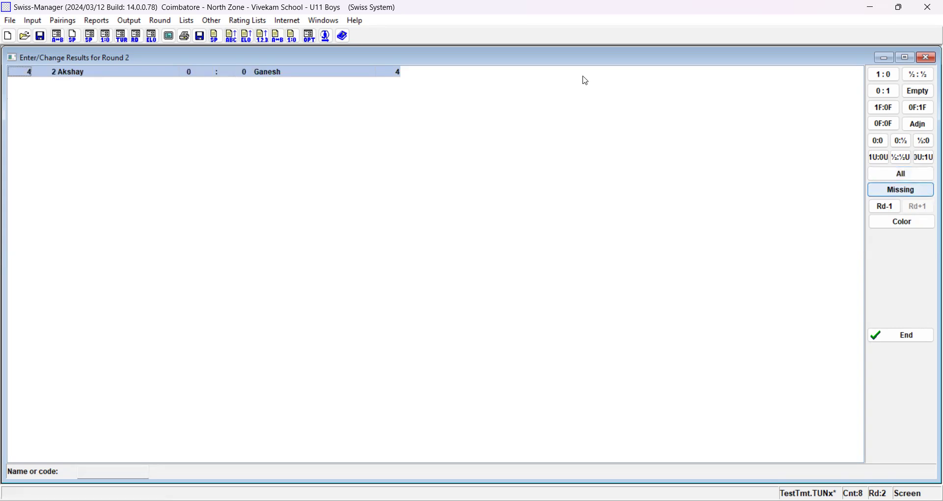
- Enter 1:0 as the round 2 result on board 4 and finish the result entry
left_click(225, 75)
key("1")
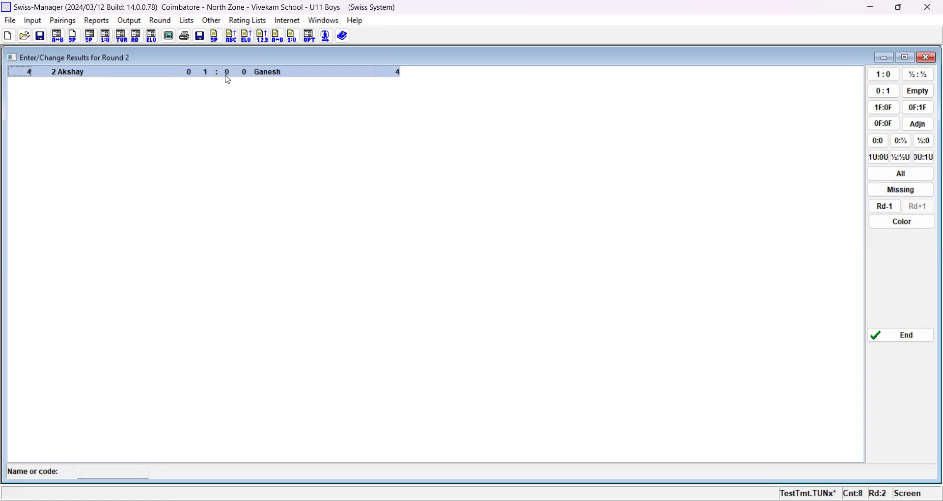
left_click(915, 338)
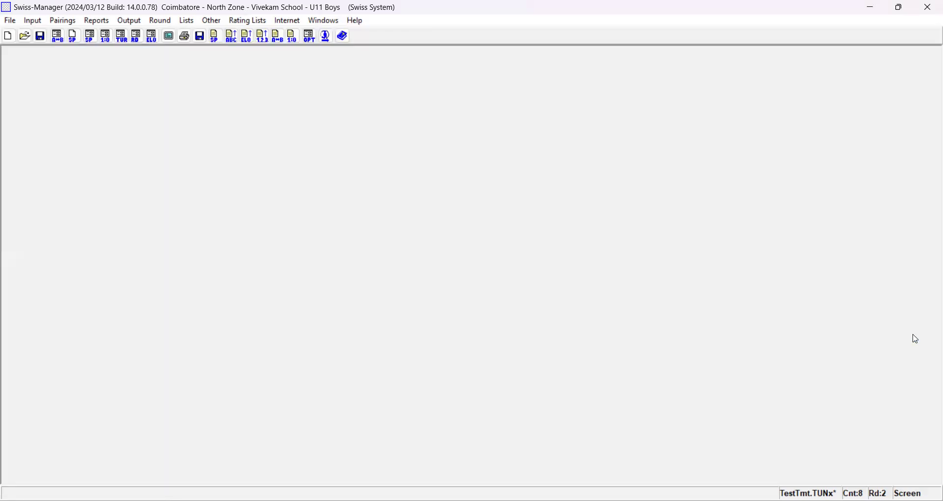
- Generate and accept the round 3 pairings with the local FIDE JaVaFo engine
left_click(105, 22)
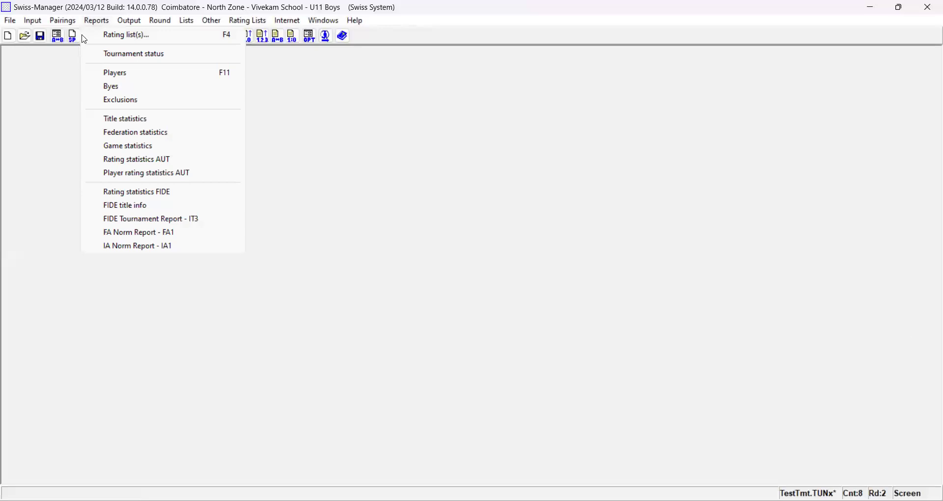
left_click(82, 36)
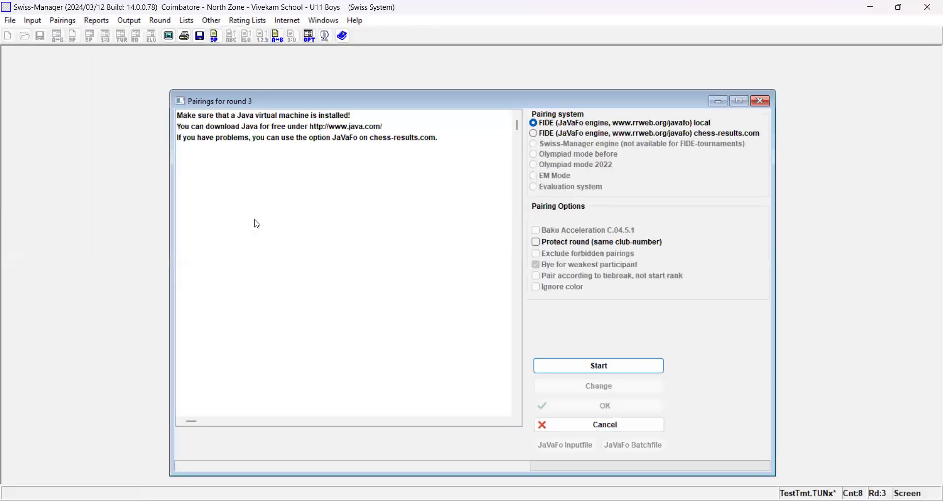
left_click(601, 369)
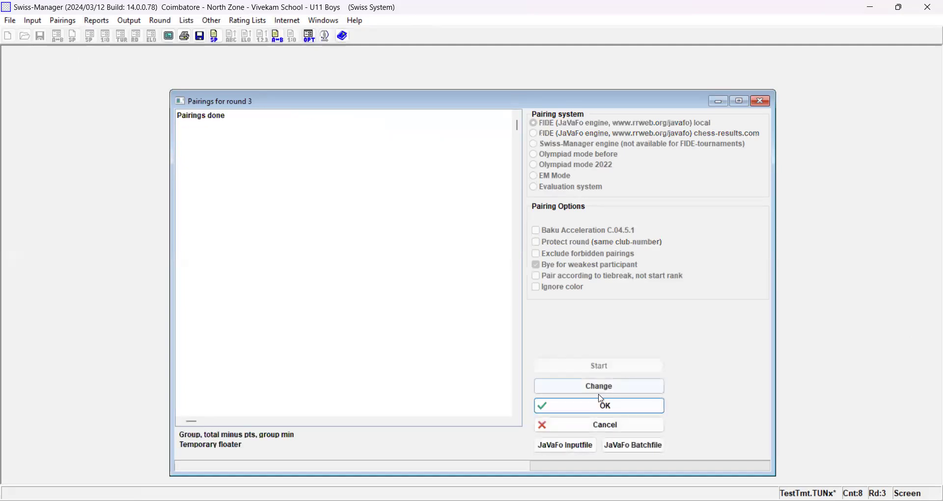
left_click(605, 409)
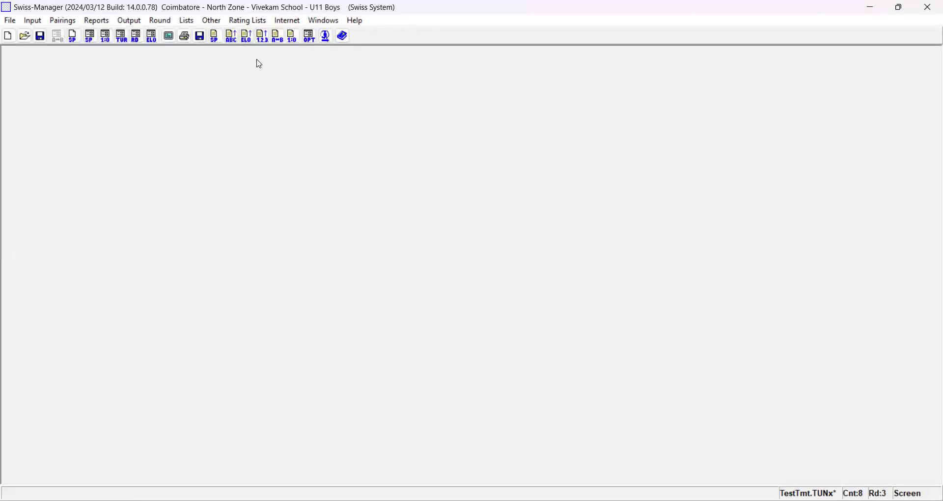
- View the pairing list for round 3 and close it
left_click(192, 23)
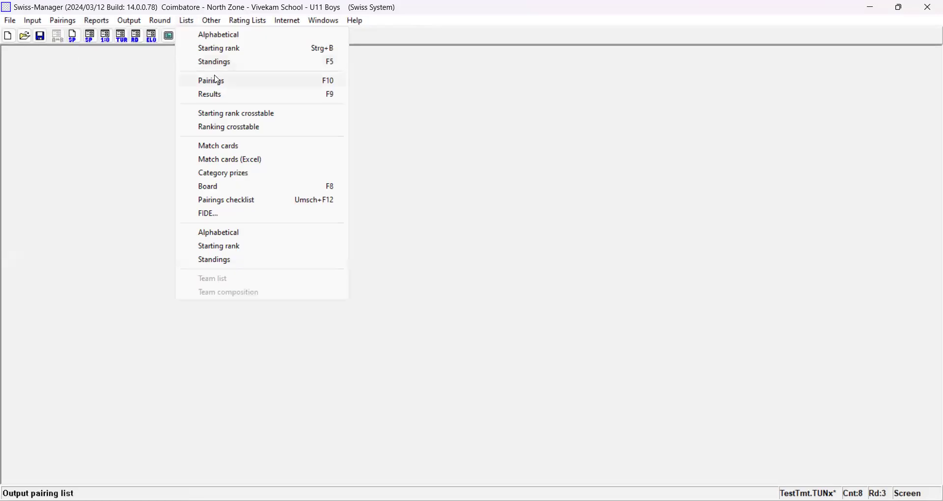
left_click(214, 79)
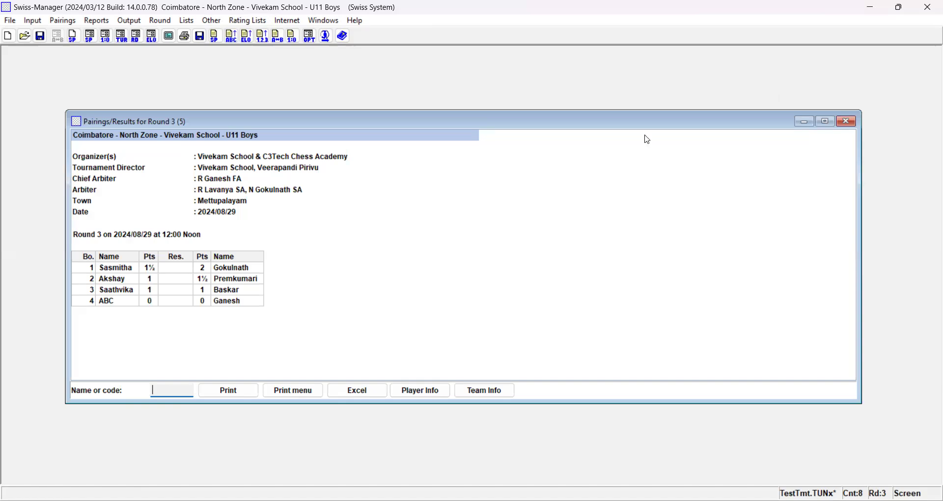
left_click(847, 121)
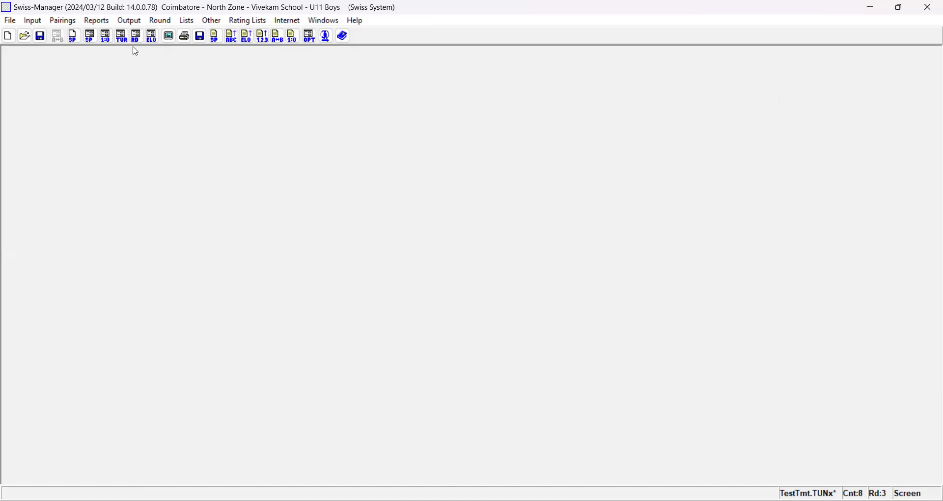
- Enter the round 3 results as ½:½ on board 1, 0:1 on board 2 and 1:0 on boards 3 and 4, and finish
left_click(105, 36)
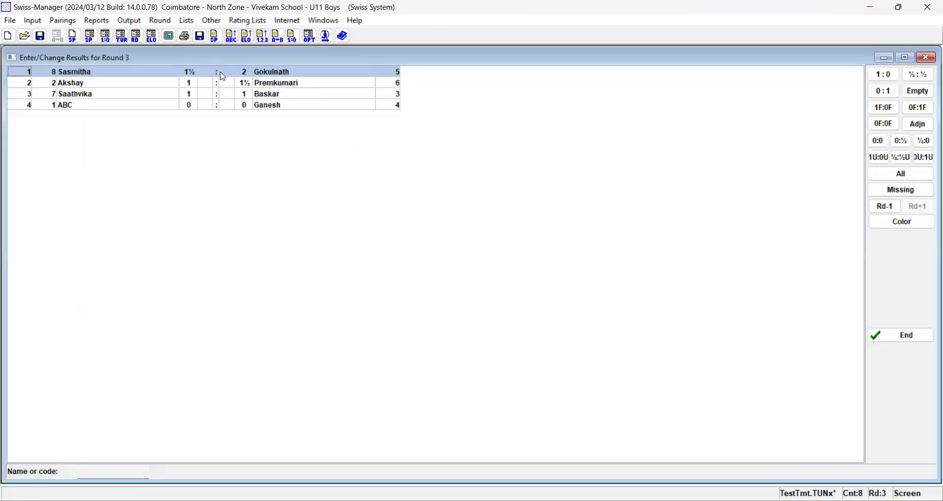
key("5")
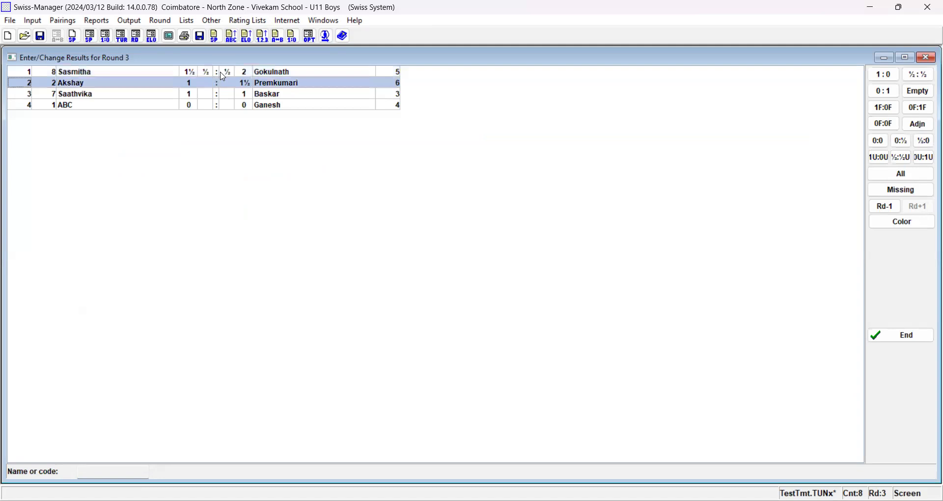
key("0")
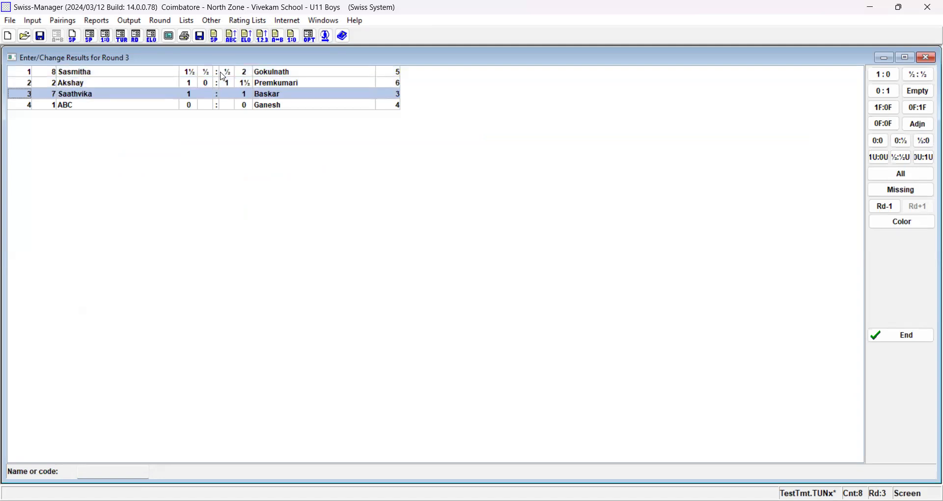
key("1")
key("1")
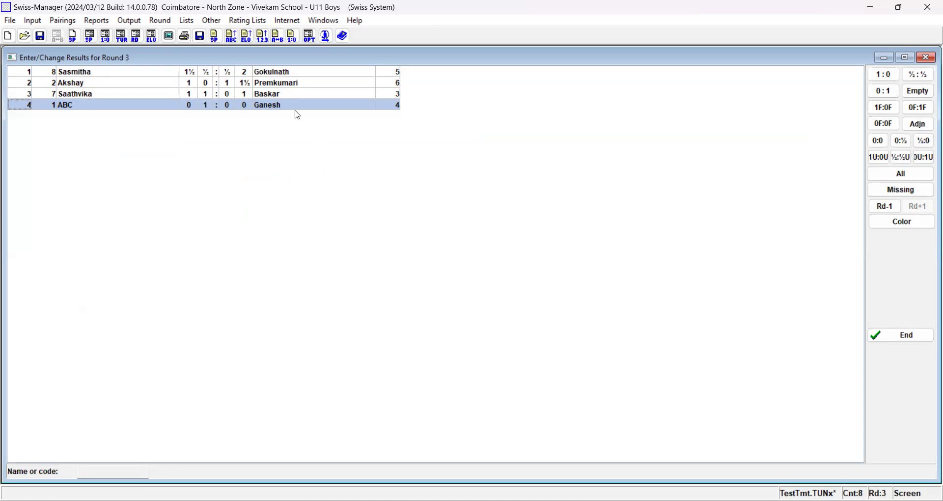
left_click(903, 338)
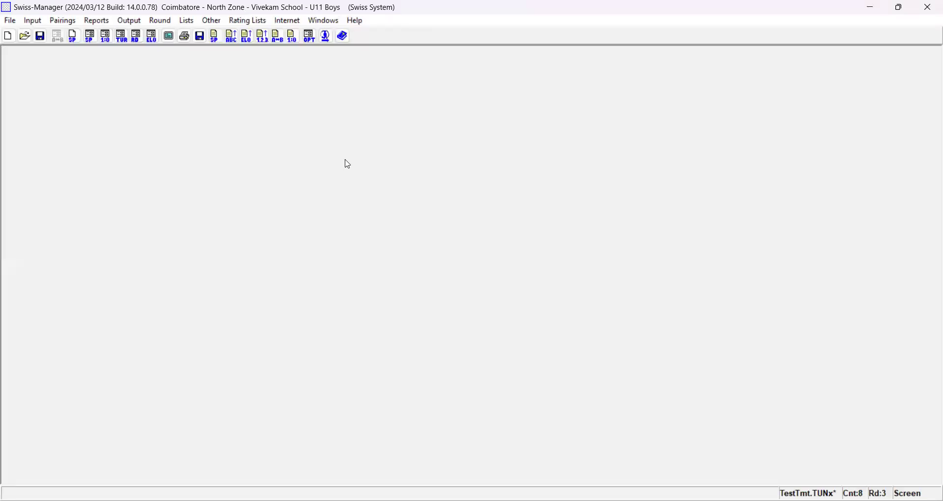
- Open the standings list for the tournament and close it
left_click(186, 21)
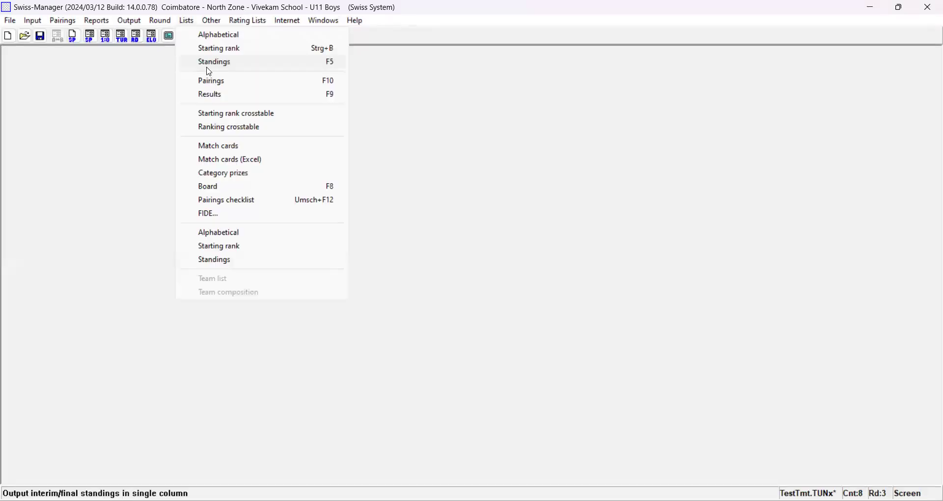
left_click(212, 67)
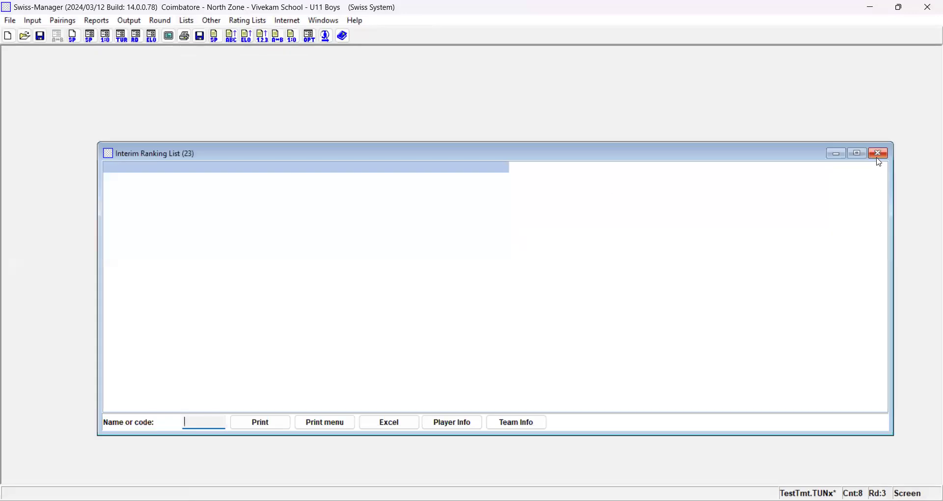
left_click(879, 154)
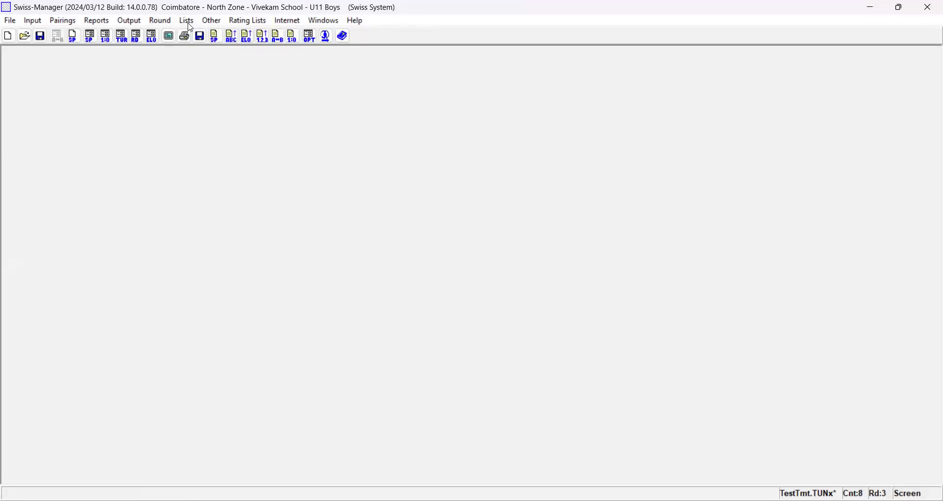
- Open the ranking crosstable and examine the players' points, wins and tiebreak values row by row
left_click(187, 21)
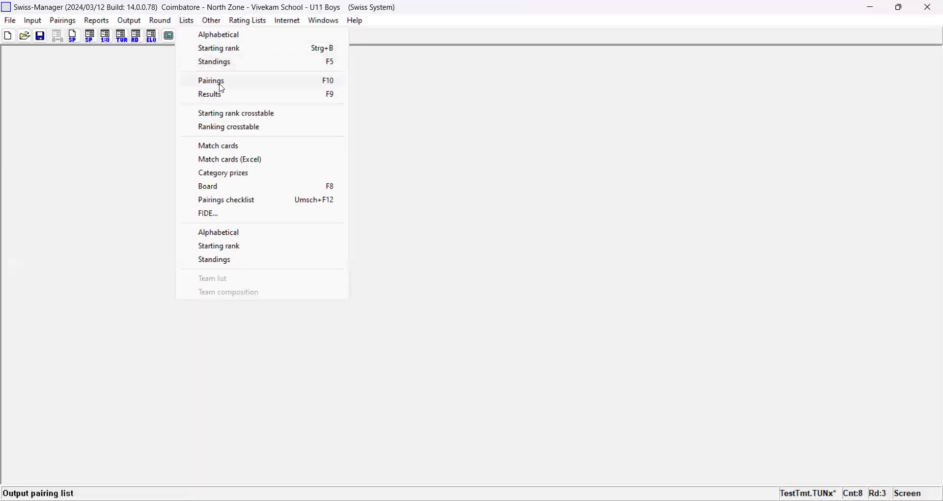
left_click(233, 128)
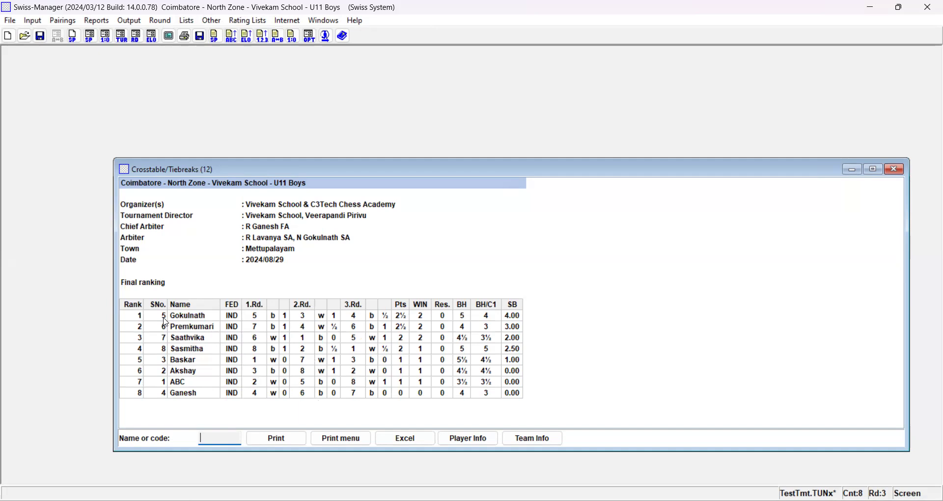
left_click(141, 364)
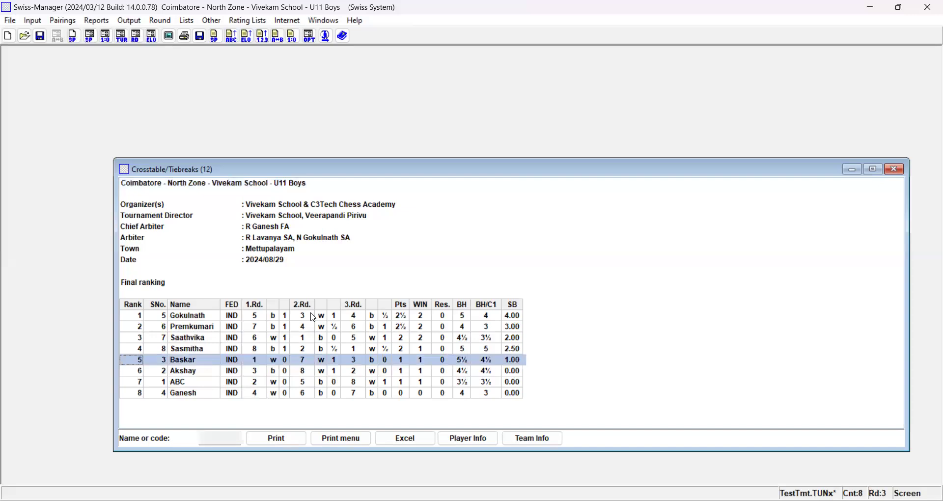
left_click(436, 315)
key("Up")
key("Up")
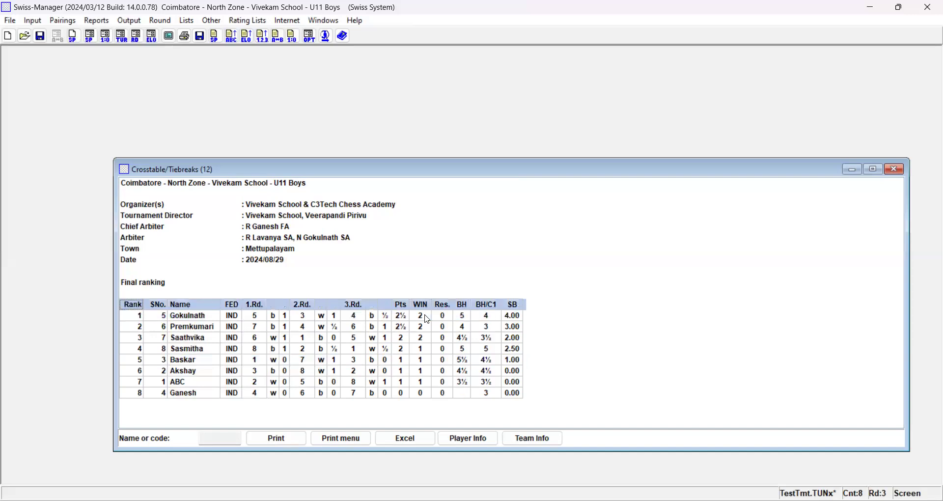
key("Down")
key("Down")
key("Down")
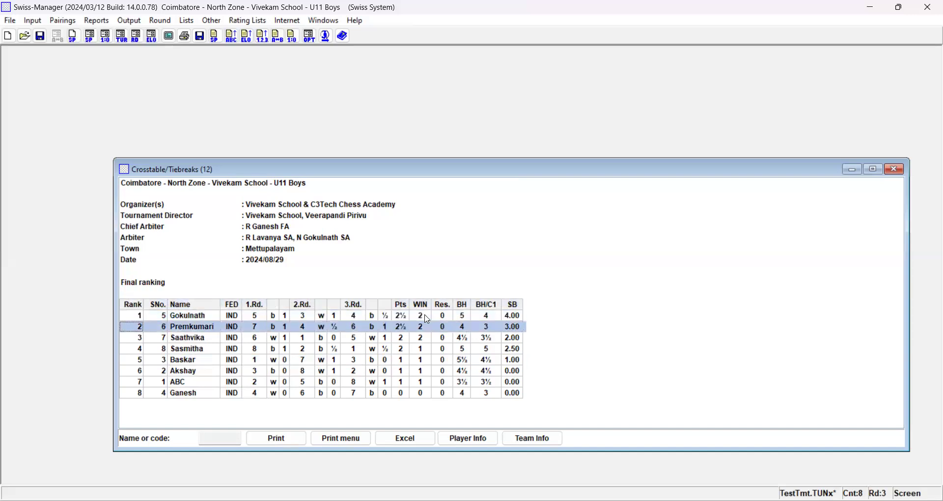
key("Up")
key("Down")
key("Down")
key("Down")
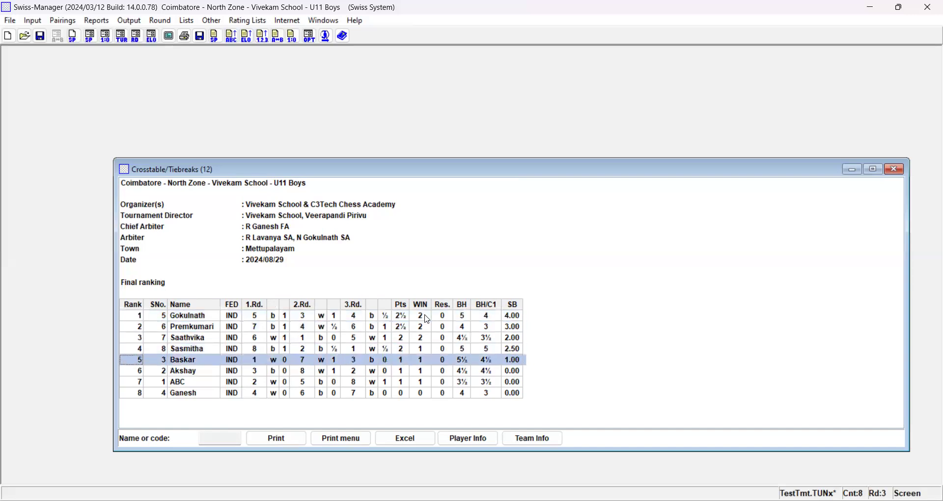
- Change the round 3 result on board 1 to 1:0 and finish the result entry
left_click(106, 35)
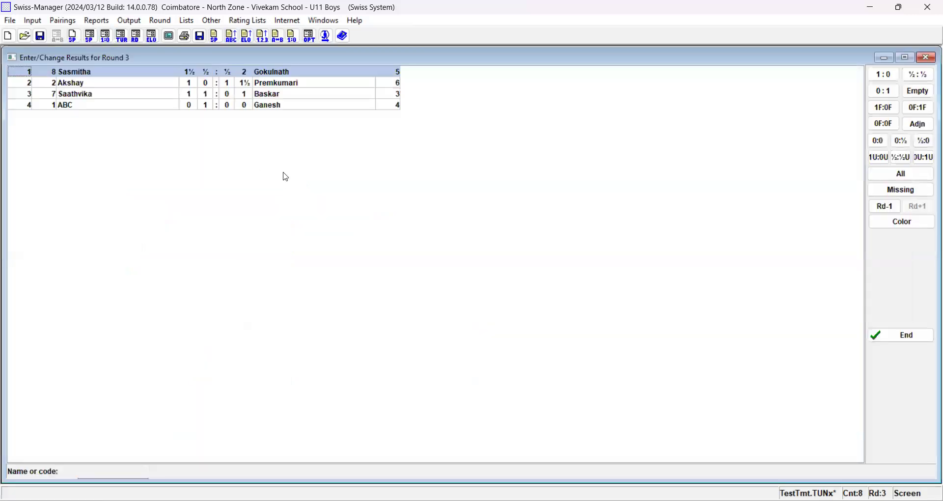
left_click(228, 77)
left_click(907, 339)
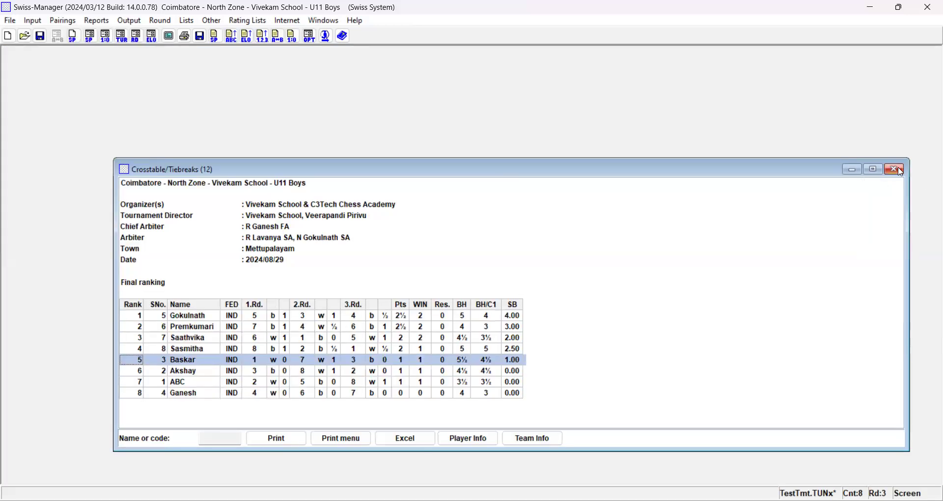
- Close the outdated crosstable and generate the ranking crosstable again to check the final ranking and tiebreaks
left_click(901, 171)
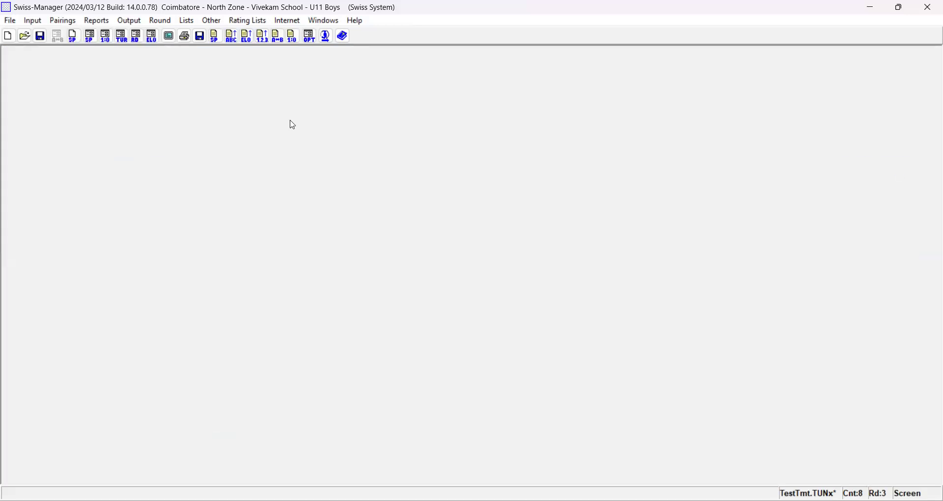
left_click(187, 20)
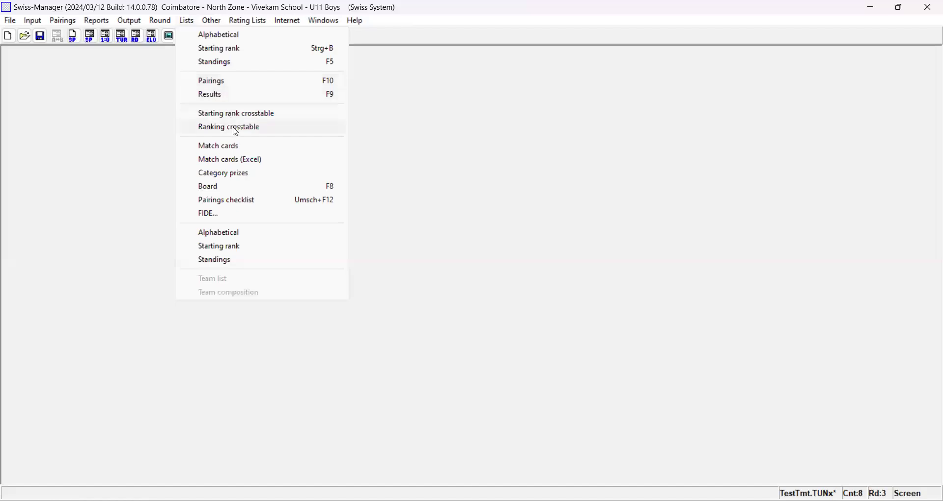
left_click(236, 129)
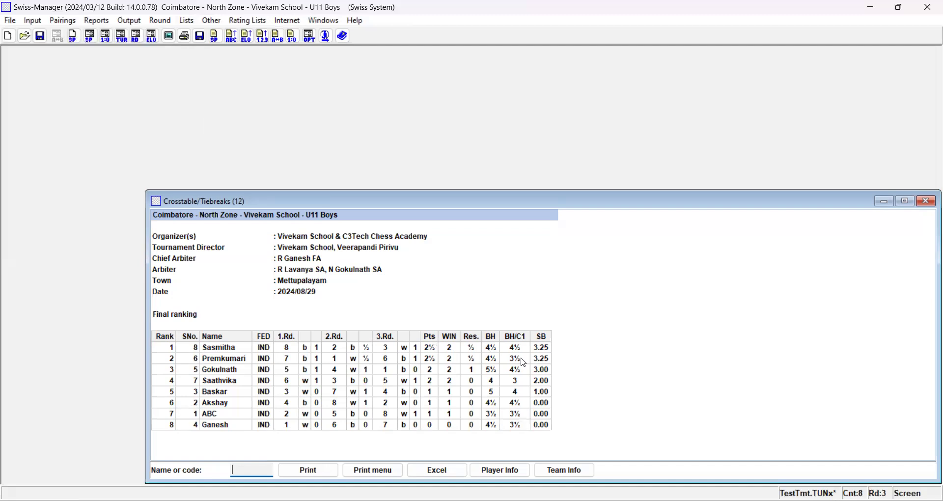
- View the ranking crosstable's print preview at full size, then close it without printing and close the crosstable
left_click(361, 472)
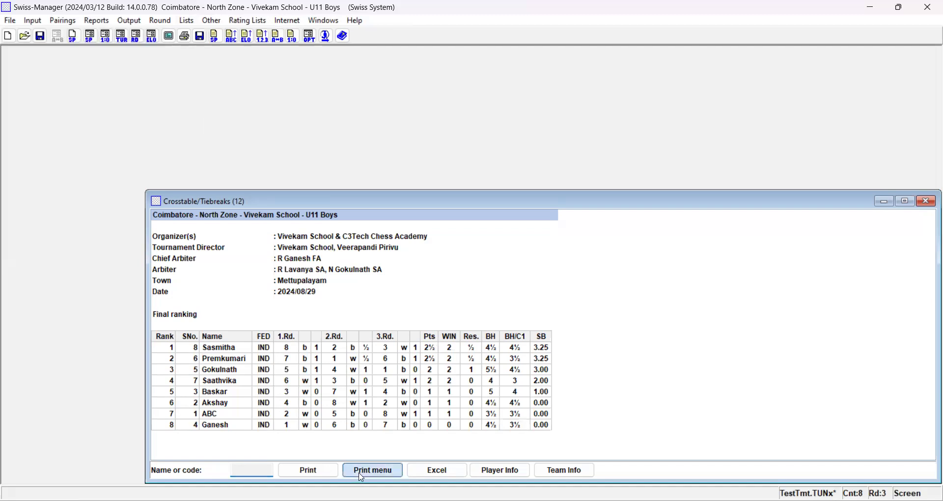
left_click(466, 414)
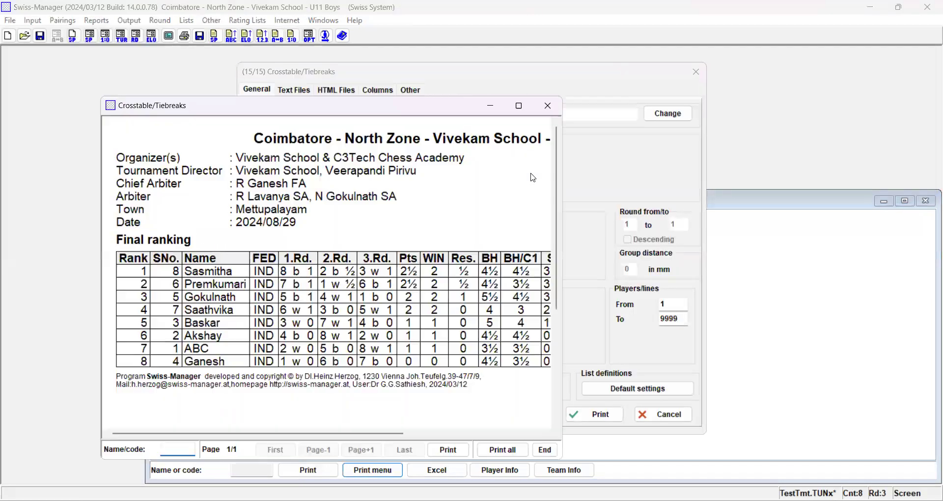
left_click(518, 106)
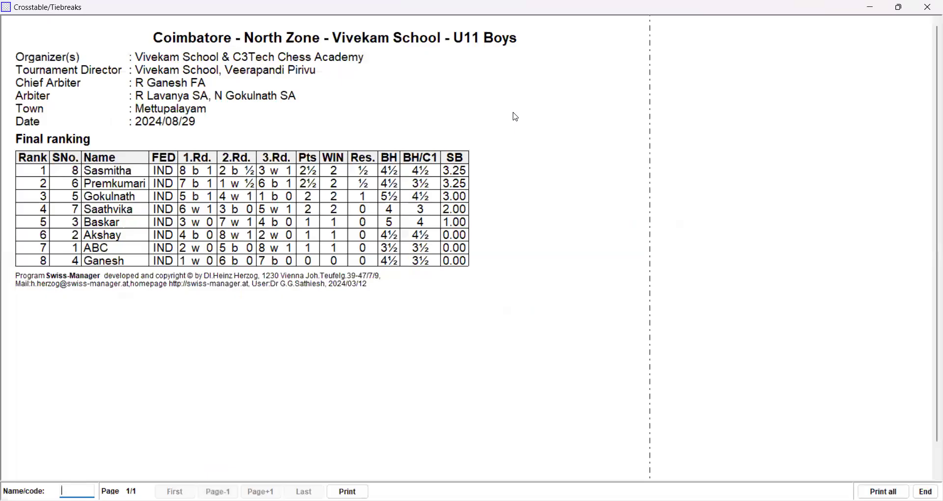
left_click(926, 491)
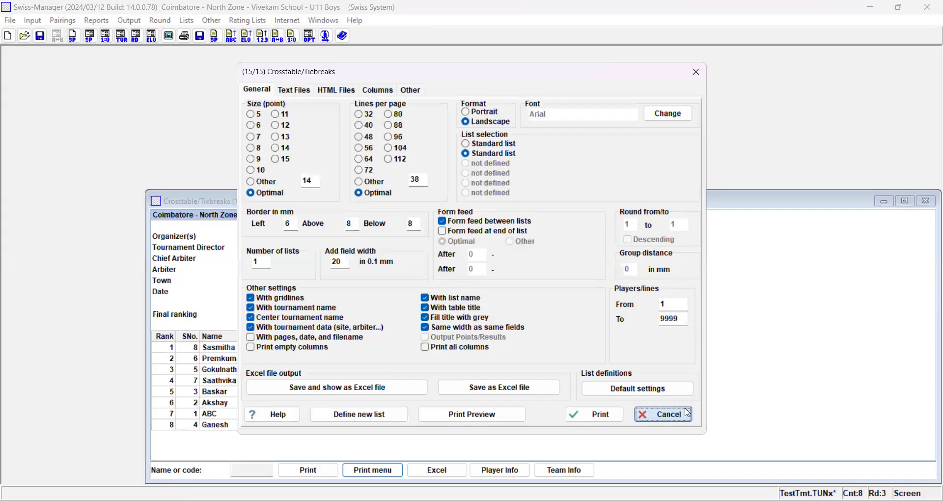
left_click(687, 413)
left_click(927, 200)
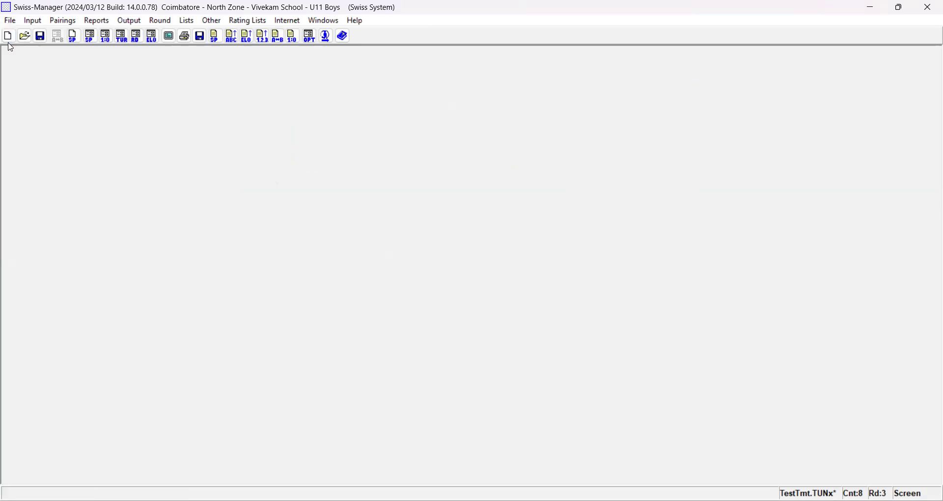
- Save the tournament data, then view the tournament types offered for a new tournament and cancel
left_click(8, 40)
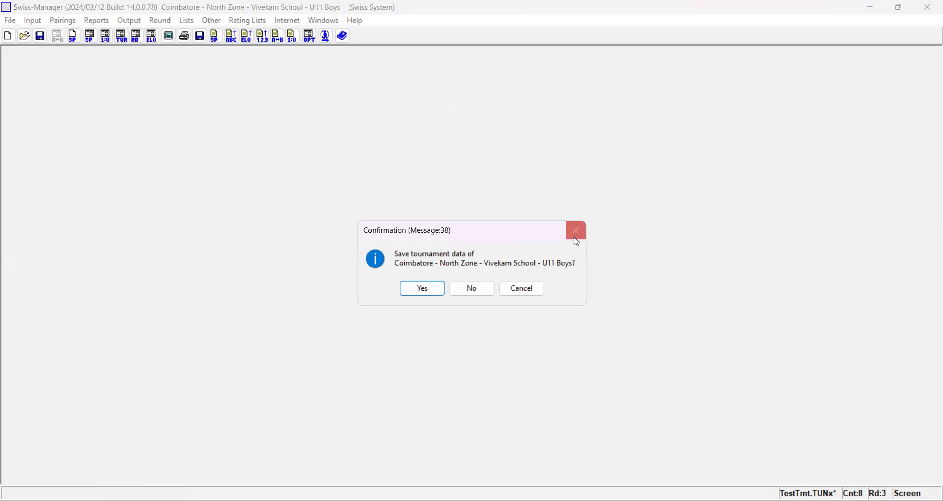
key("Escape")
left_click(40, 36)
left_click(8, 36)
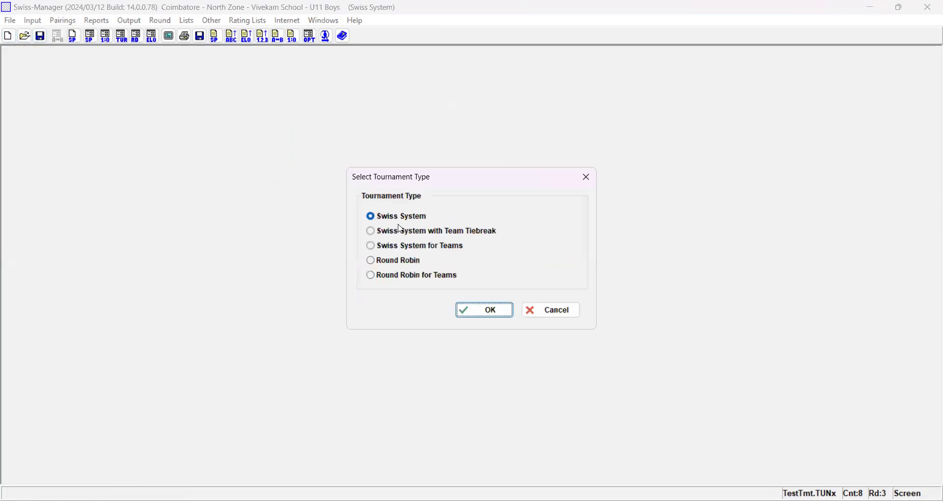
left_click(578, 186)
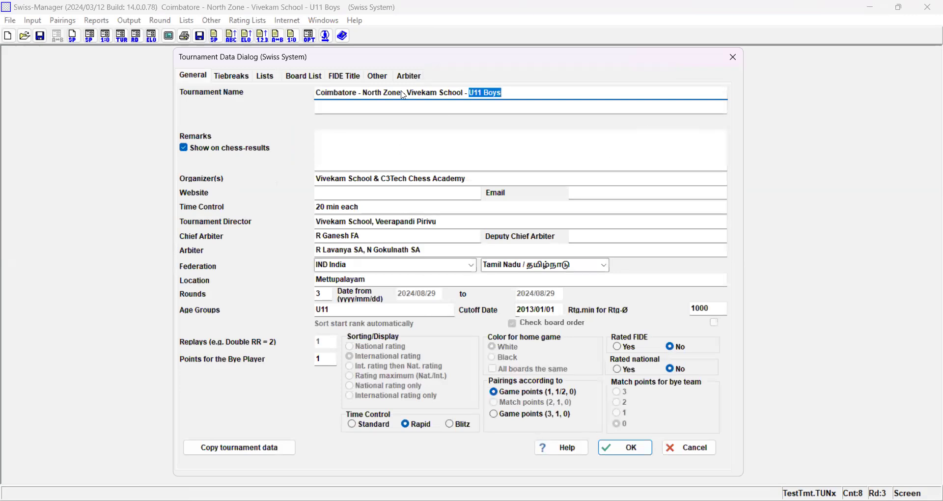
- Review the tiebreak order in the tournament setup and close the setup without changing it
left_click(241, 79)
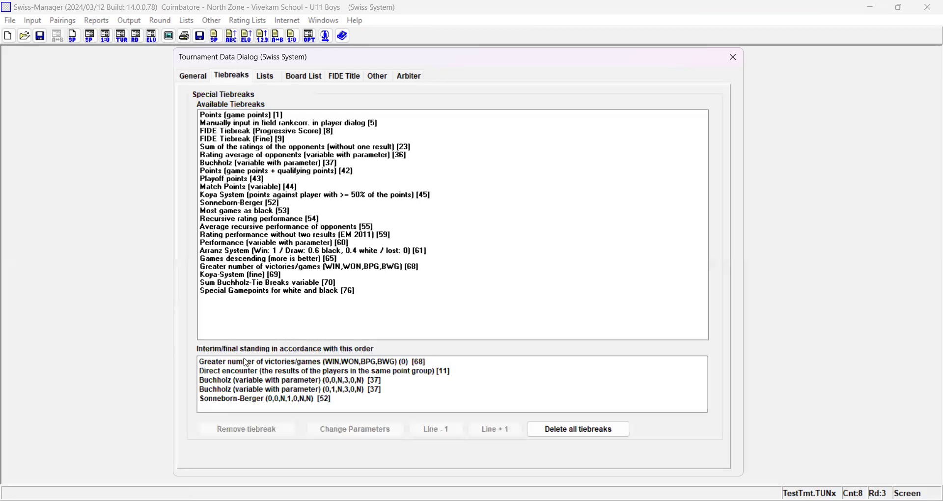
left_click(270, 365)
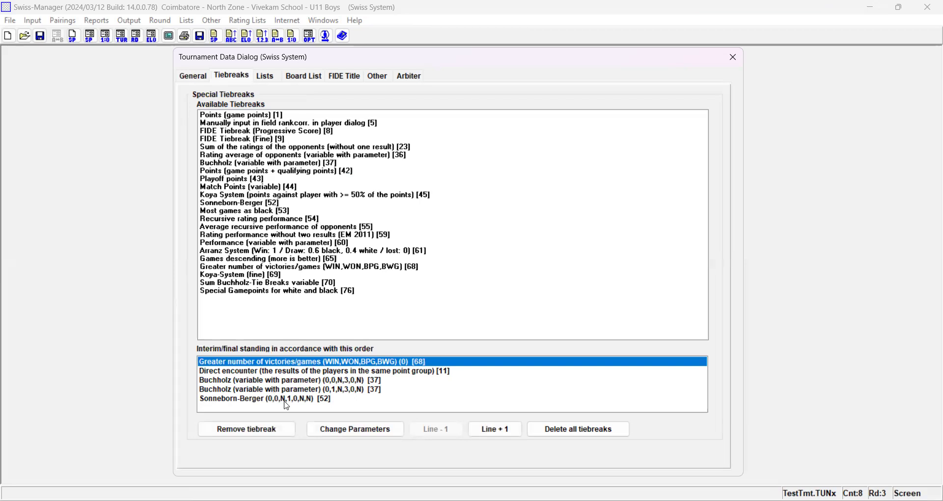
left_click(736, 59)
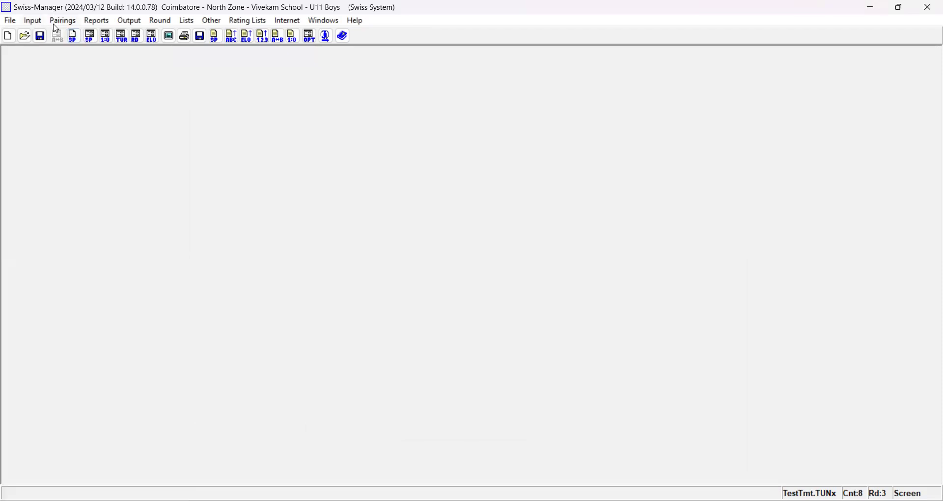
- Open the tournament's player entry, set the international rating of the player in row 7 to 1402, and confirm the list
left_click(54, 23)
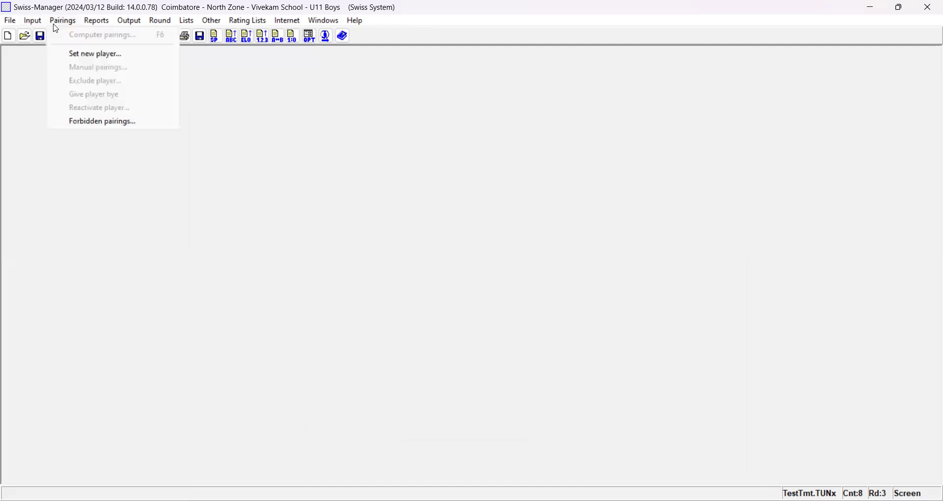
key("Left")
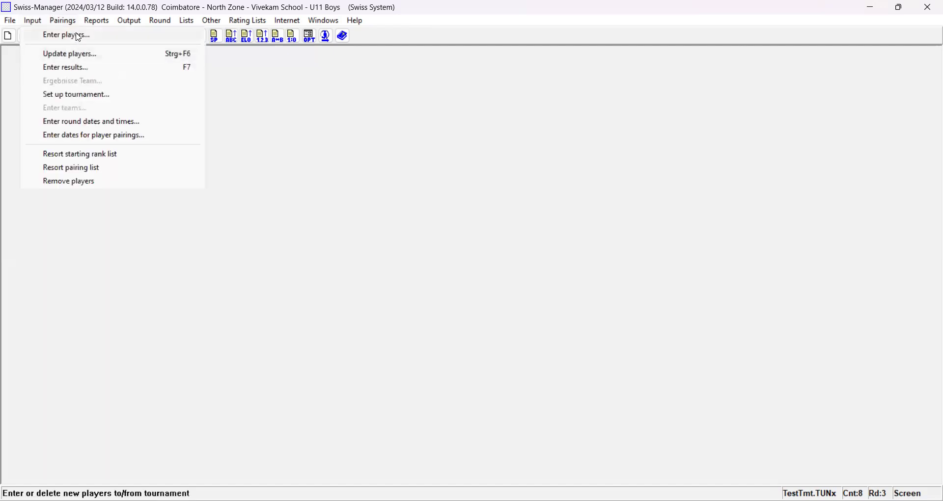
left_click(79, 37)
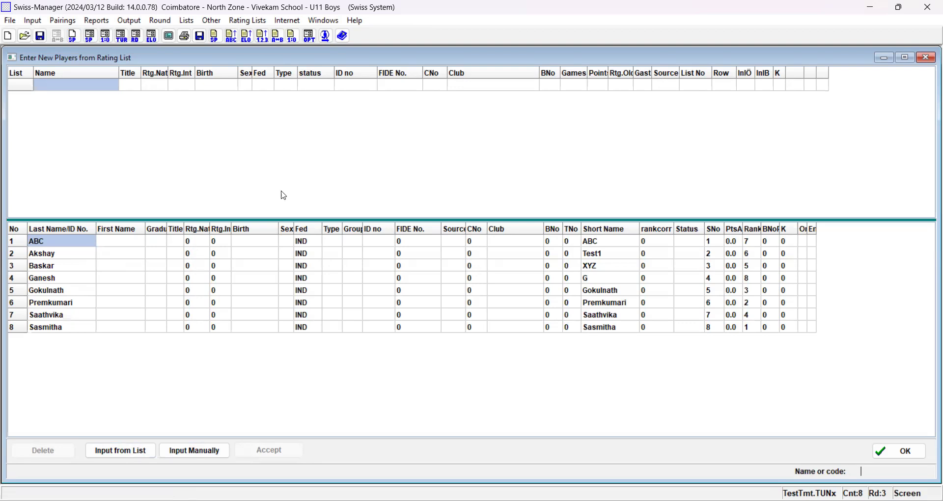
left_click(225, 241)
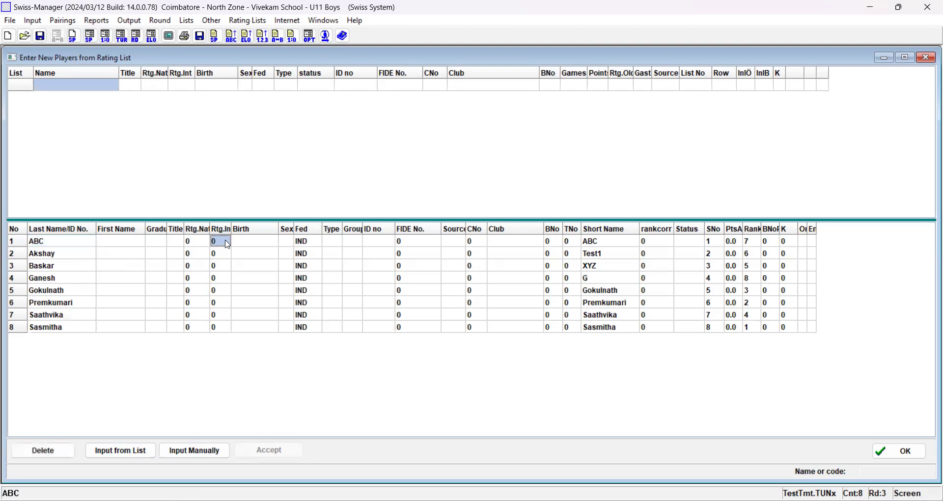
left_click(223, 317)
type("1402")
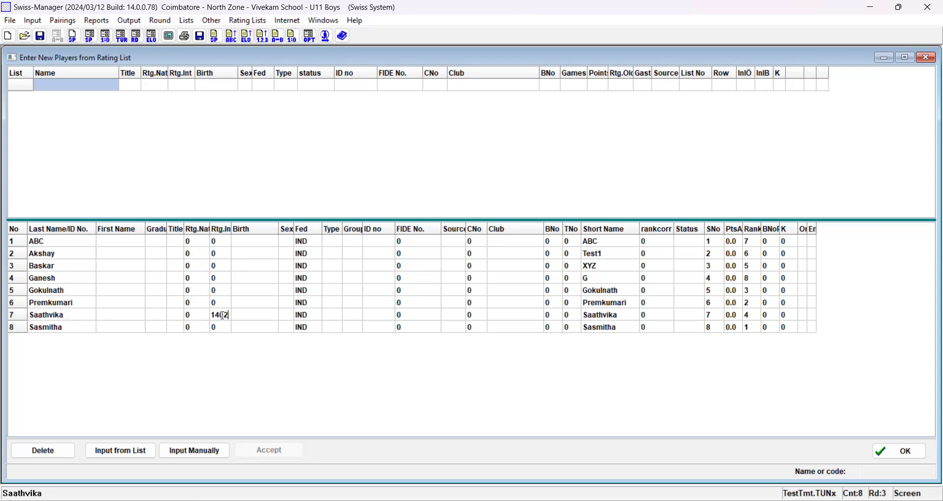
key("Return")
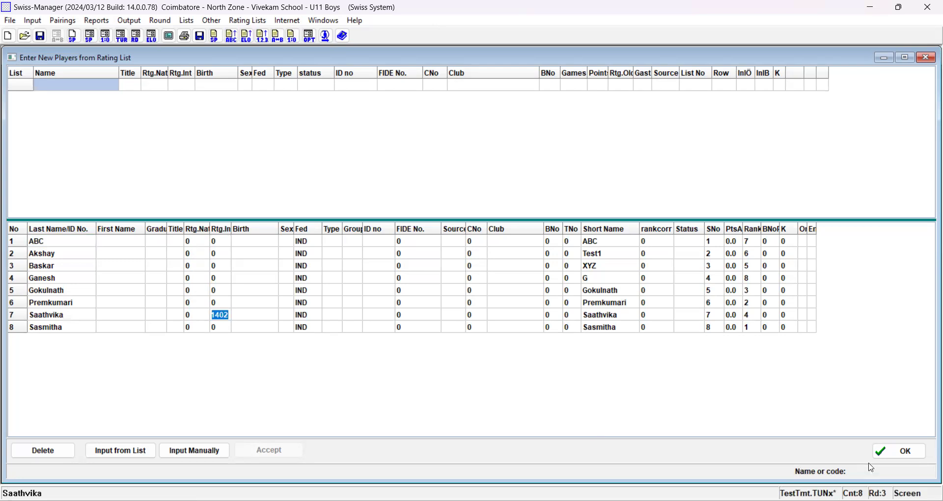
left_click(894, 454)
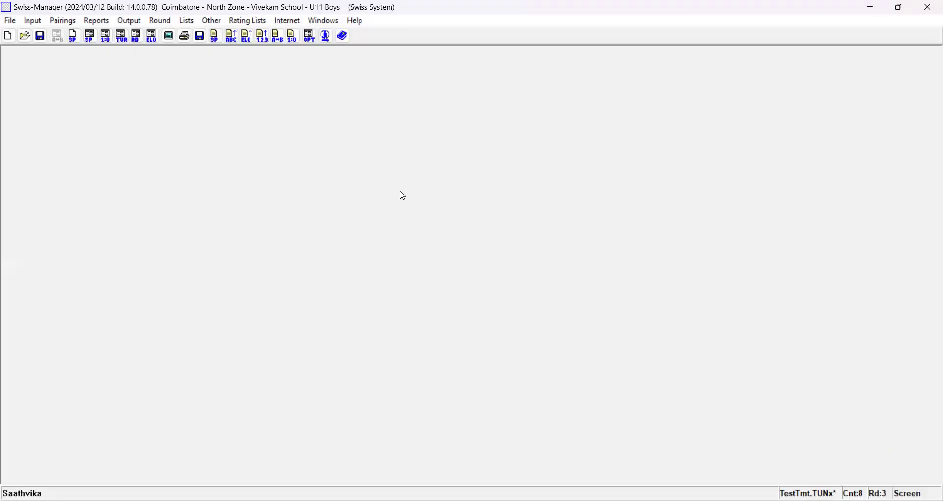
- View the starting rank list and close it, then review the general tournament settings and cancel without changing them
left_click(214, 37)
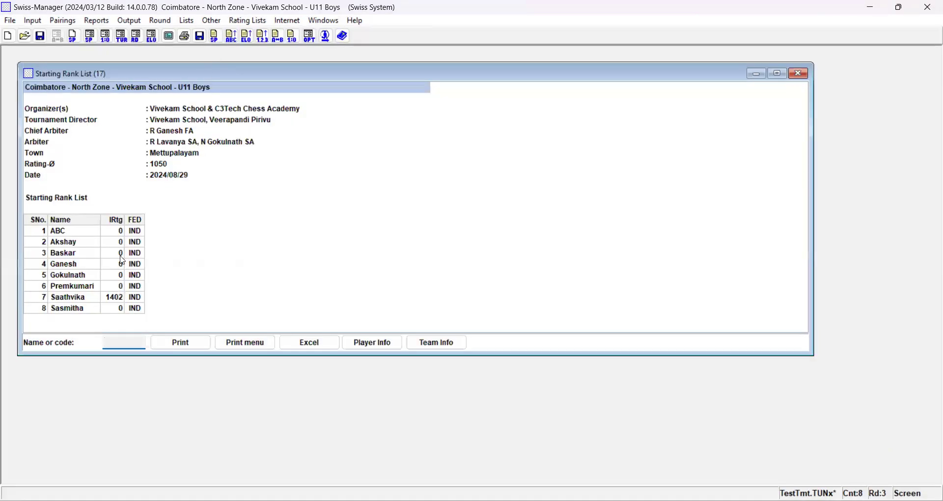
left_click(800, 74)
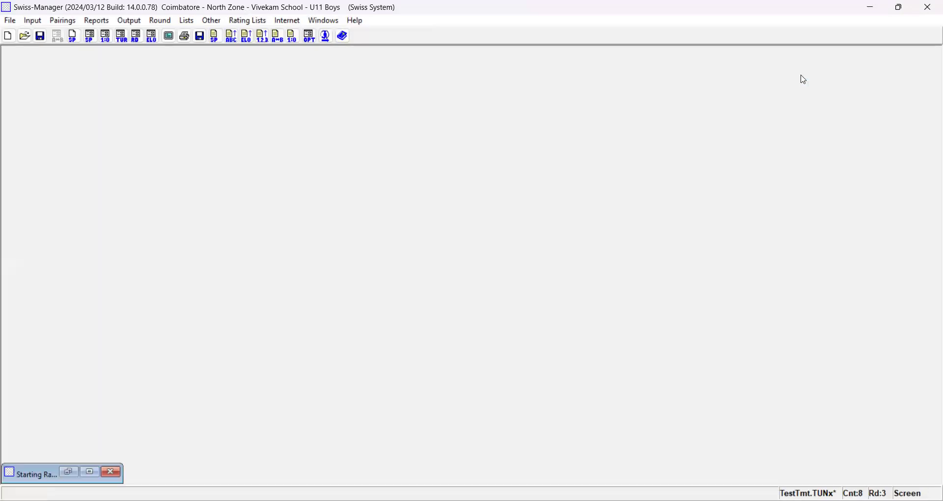
left_click(30, 21)
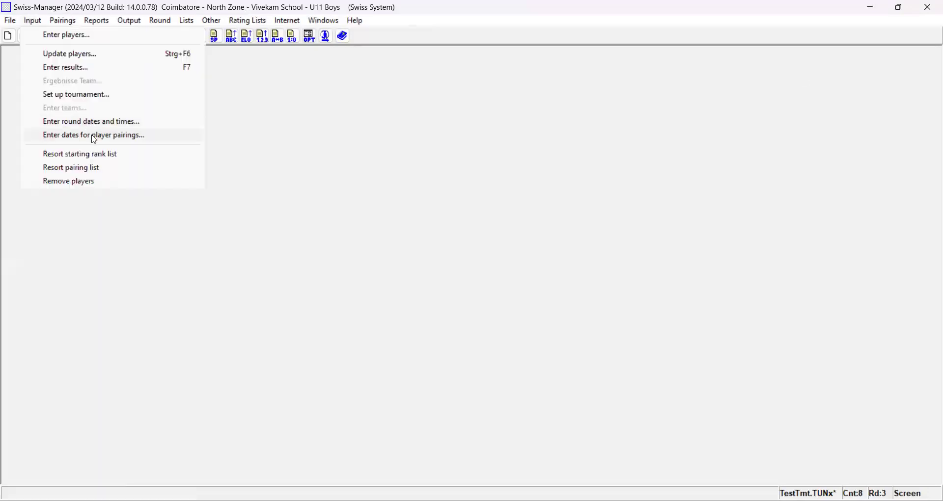
left_click(80, 100)
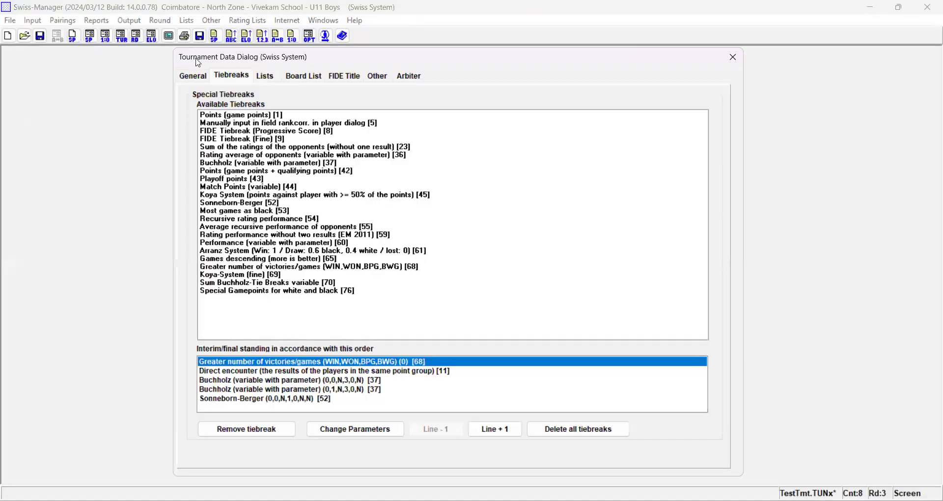
left_click(196, 76)
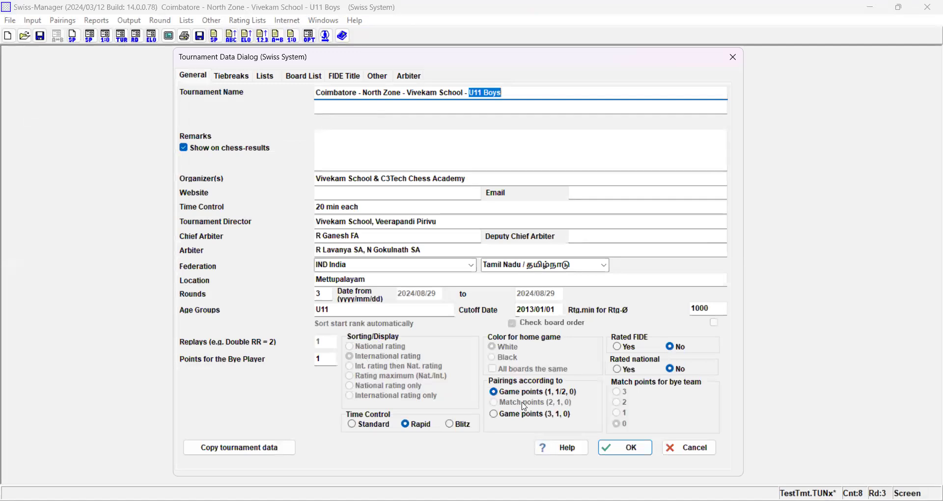
left_click(687, 457)
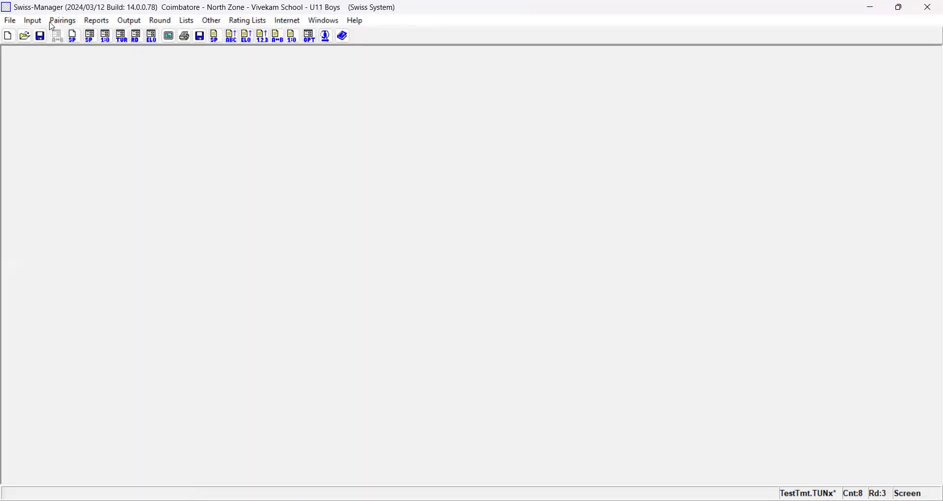
- Resort the starting rank list according to rating and confirm the resorting
left_click(33, 21)
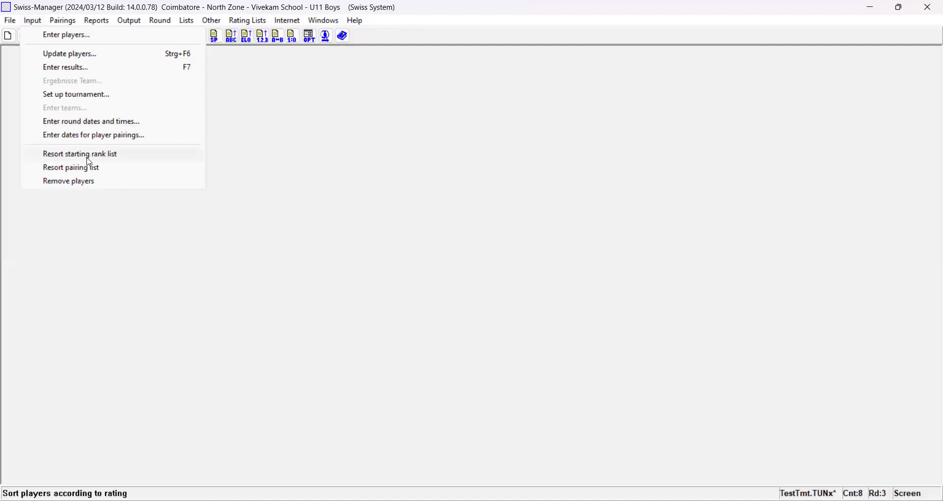
left_click(87, 157)
left_click(444, 289)
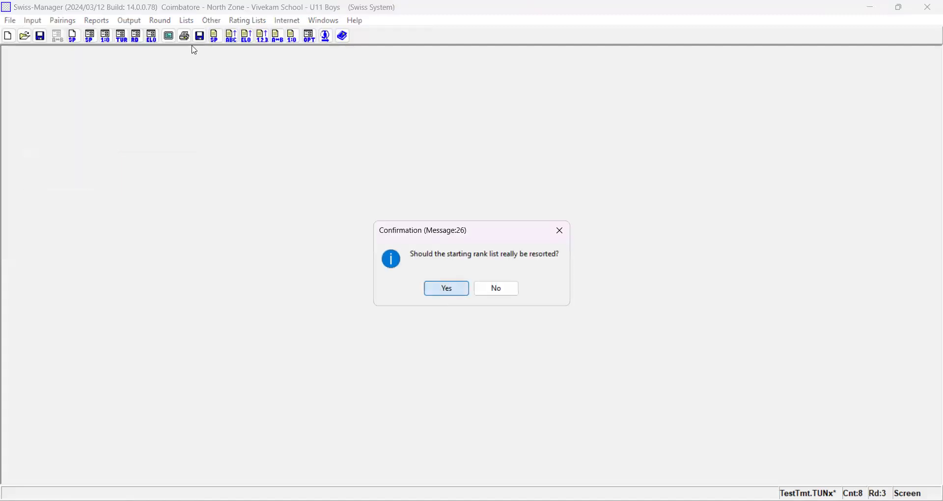
- View the single-column starting rank list and the round 3 results, closing each without changes
left_click(189, 21)
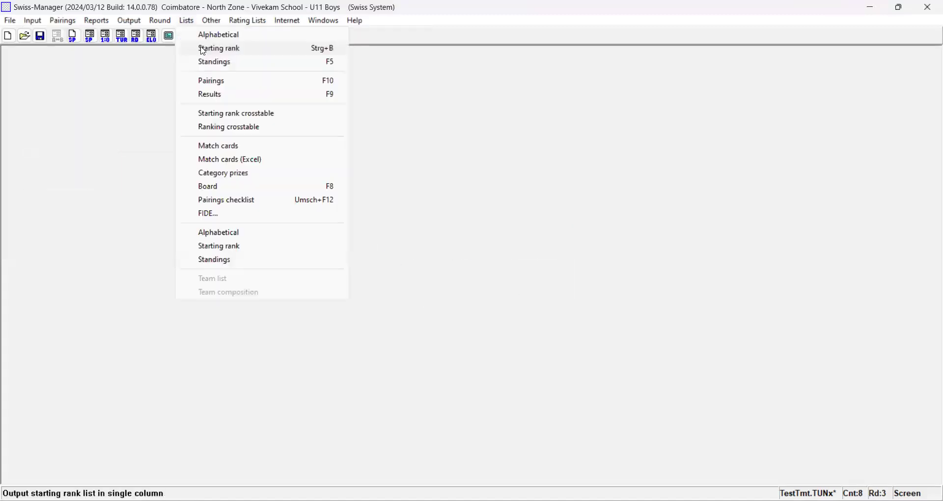
left_click(204, 49)
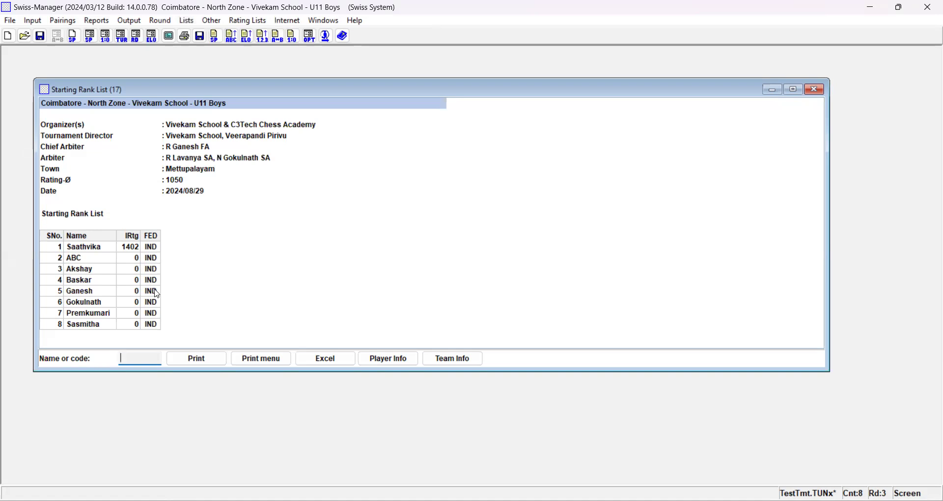
left_click(814, 90)
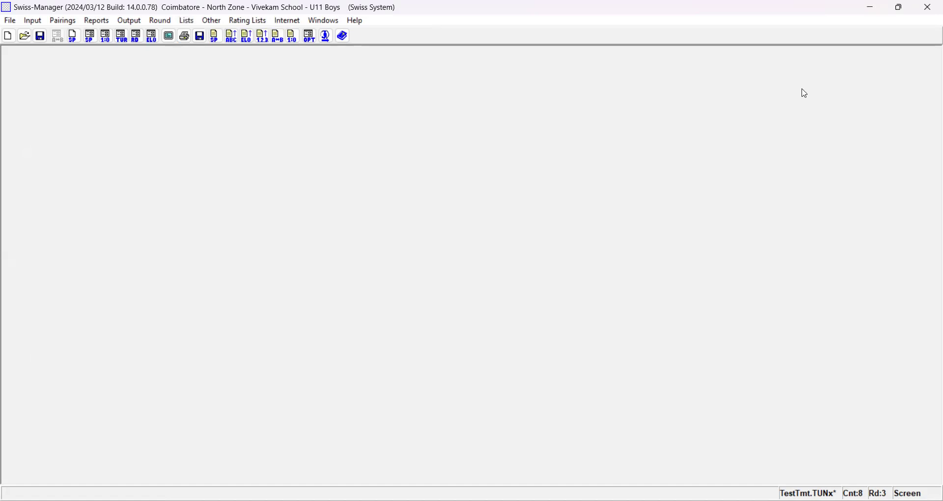
left_click(108, 41)
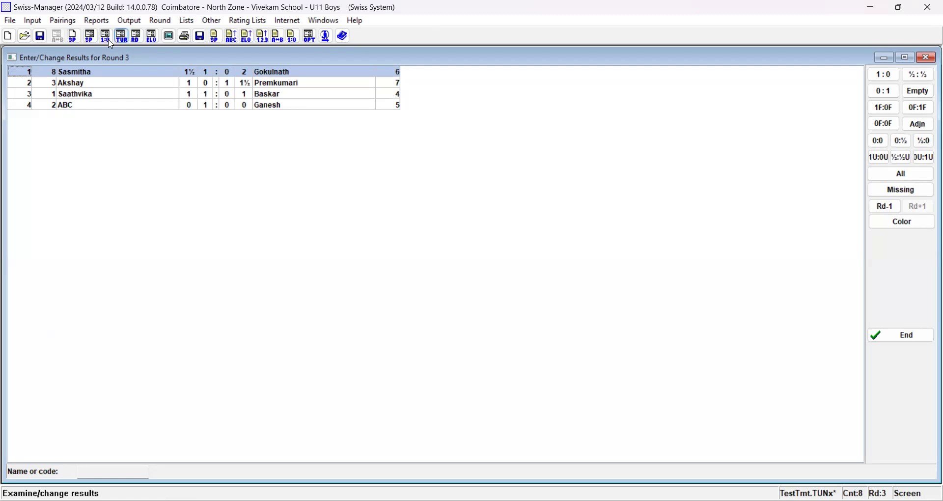
left_click(928, 58)
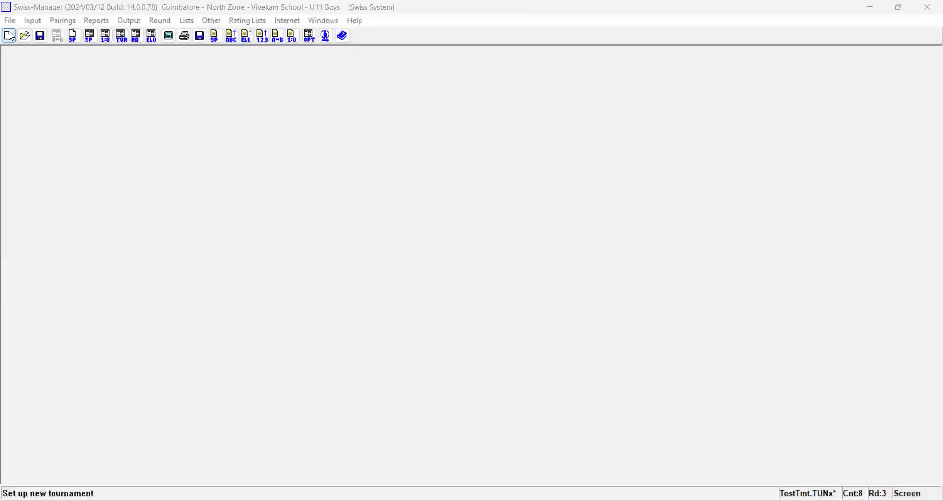
- Start a new tournament, save the current tournament data when asked, and dismiss the new tournament setup
left_click(9, 36)
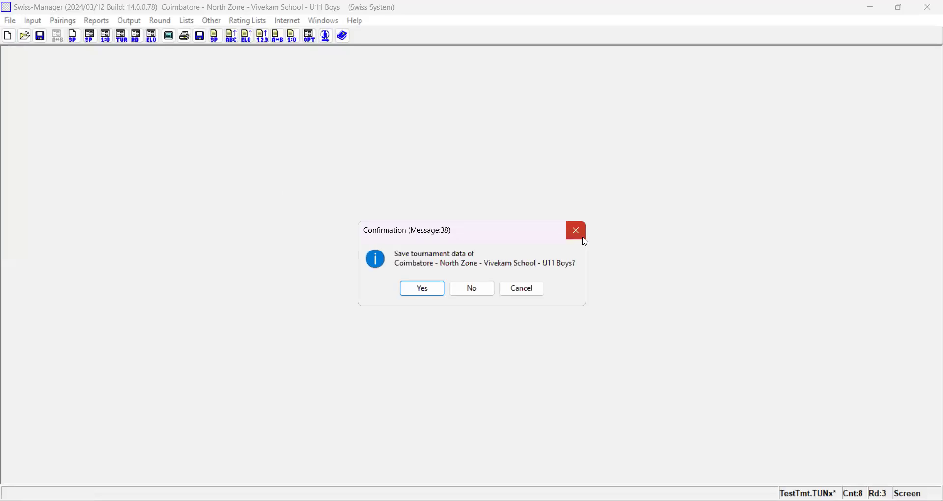
key("Return")
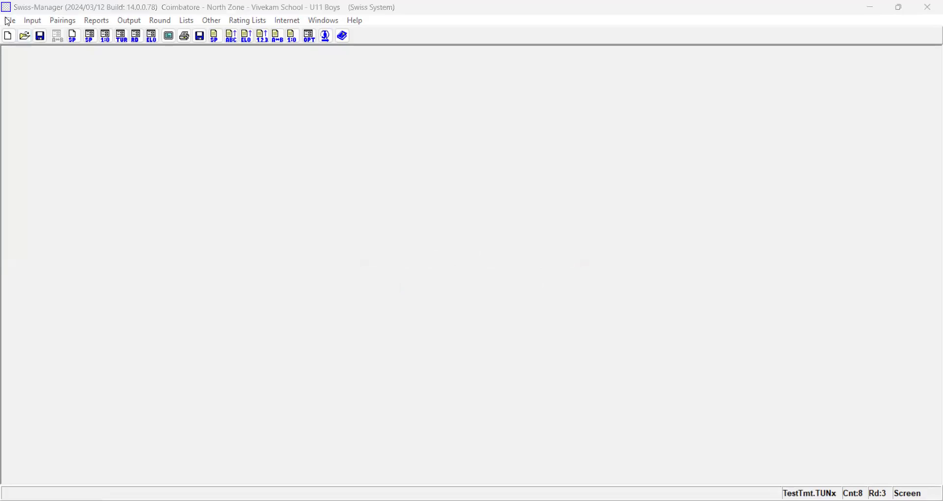
left_click(9, 20)
left_click(26, 37)
left_click(585, 177)
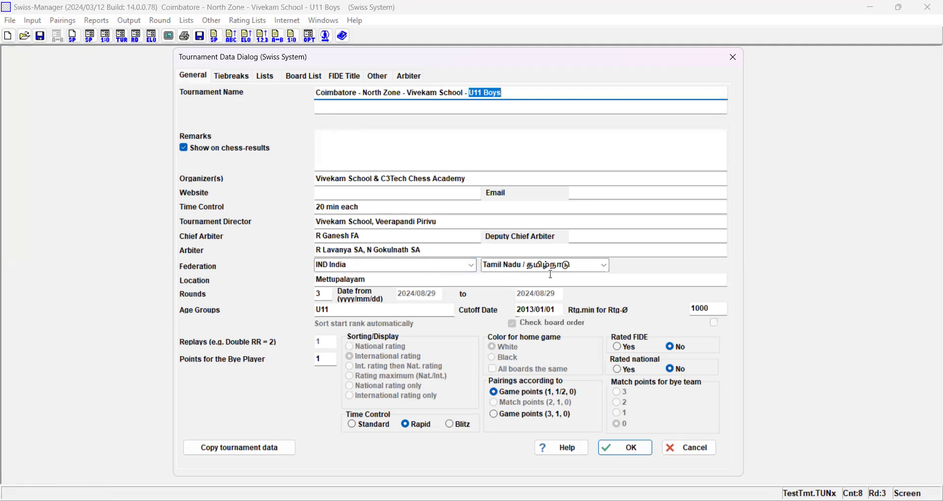
- Review the tournament setup's location, rounds, age groups, cutoff date and bye points, along with the tiebreak order
double_click(365, 275)
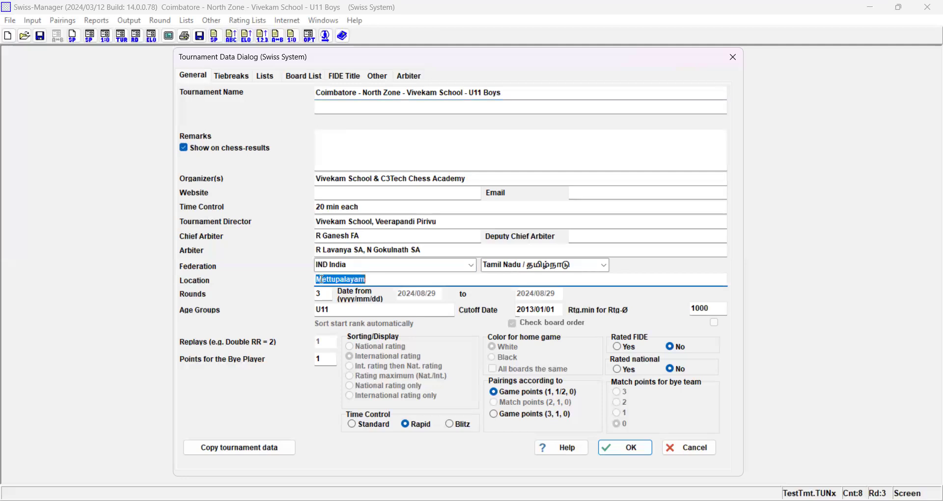
left_click(327, 296)
double_click(327, 297)
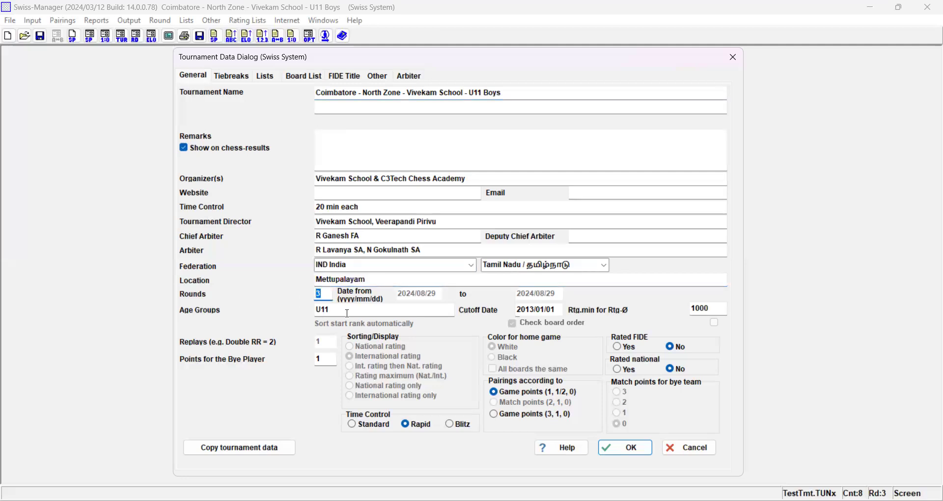
double_click(356, 314)
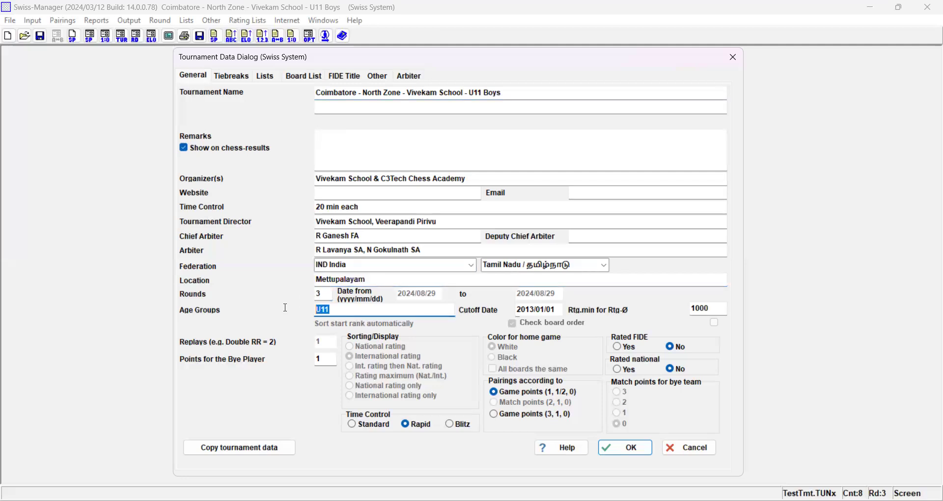
left_click(529, 310)
double_click(324, 359)
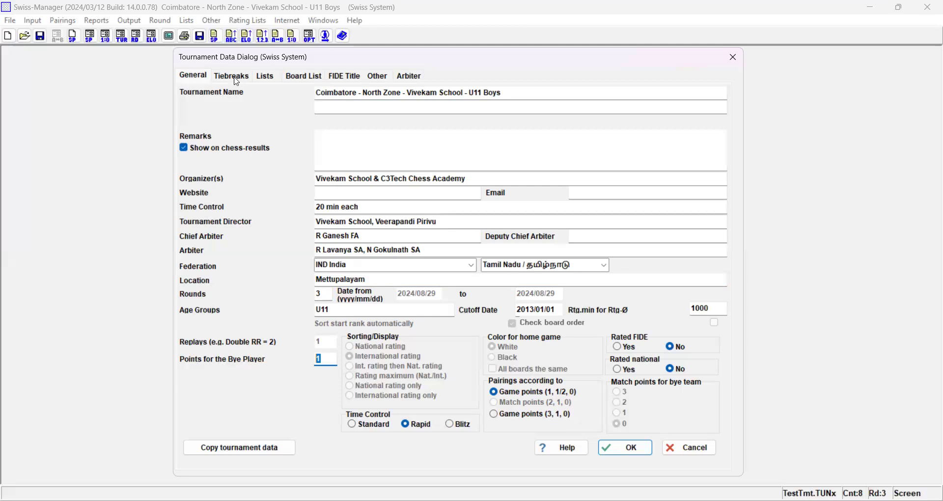
left_click(236, 82)
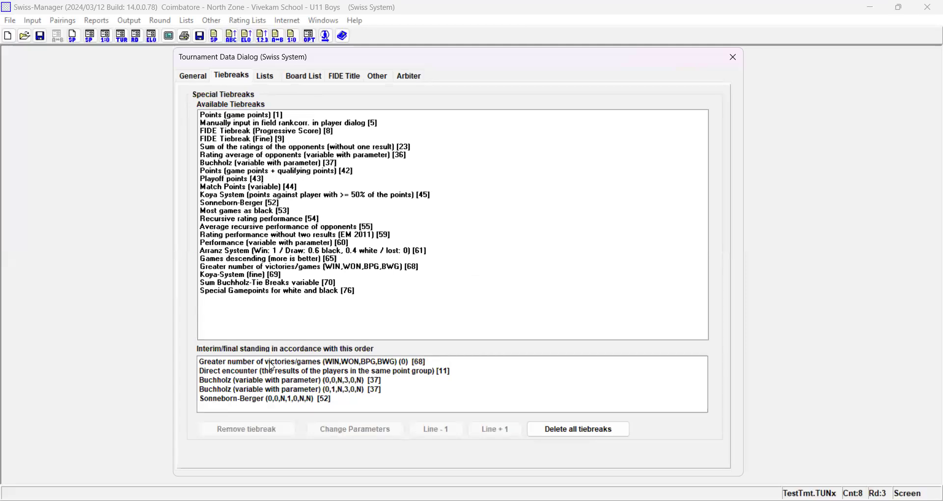
left_click(193, 81)
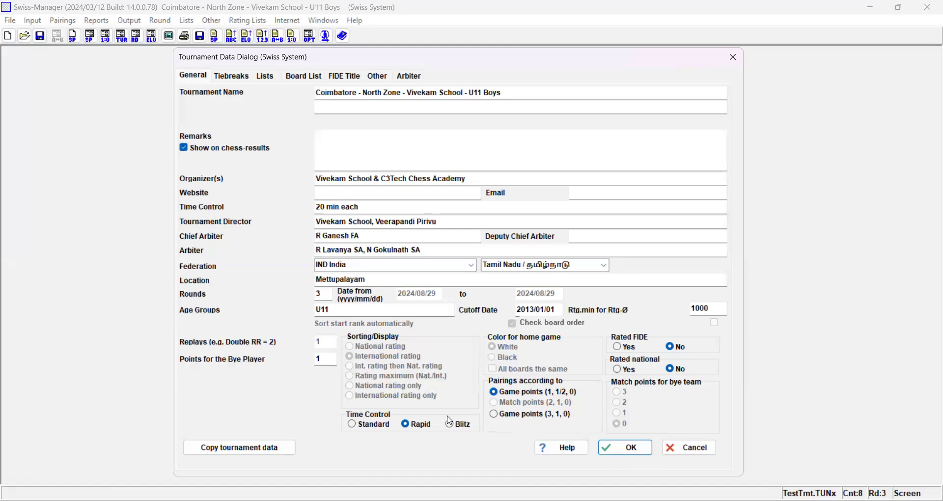
- Open the file selection for copying tournament data, dismiss it, and cancel the tournament setup
left_click(240, 443)
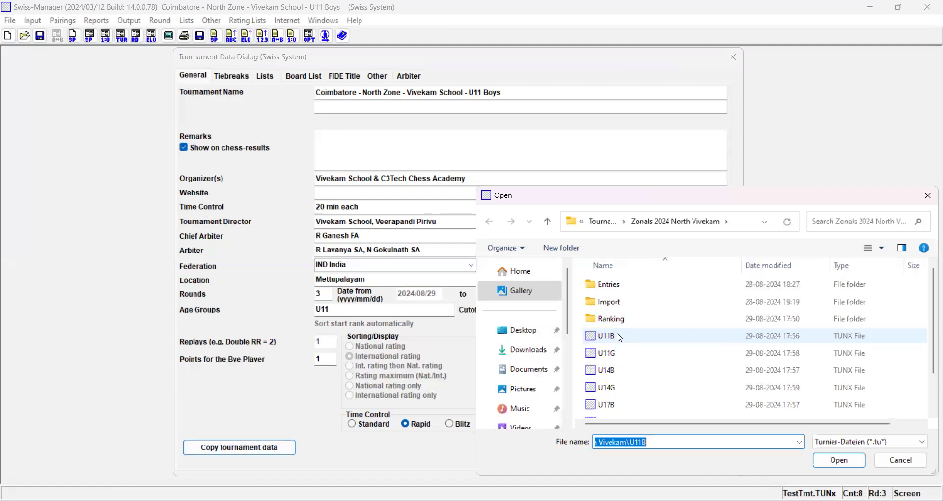
left_click(929, 199)
left_click(664, 450)
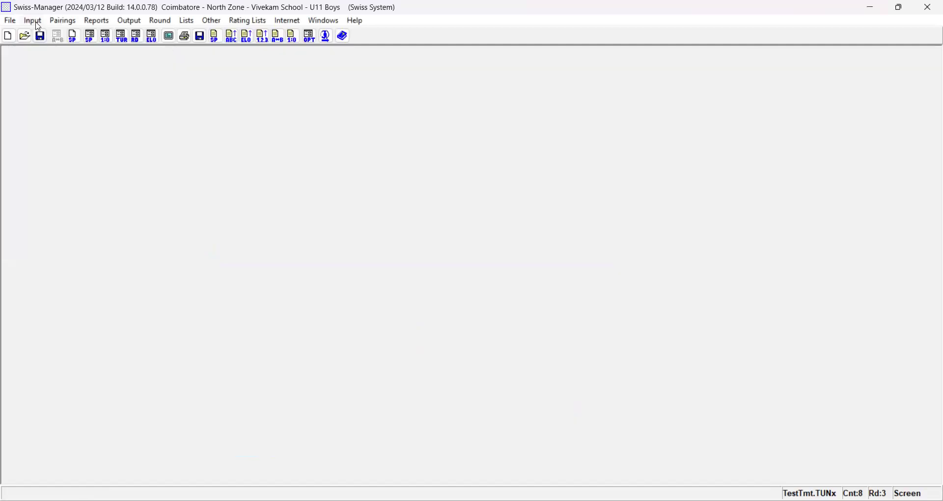
- Open player entry, show the options for input from a rating list, and choose the NAT rating list
left_click(38, 23)
left_click(59, 36)
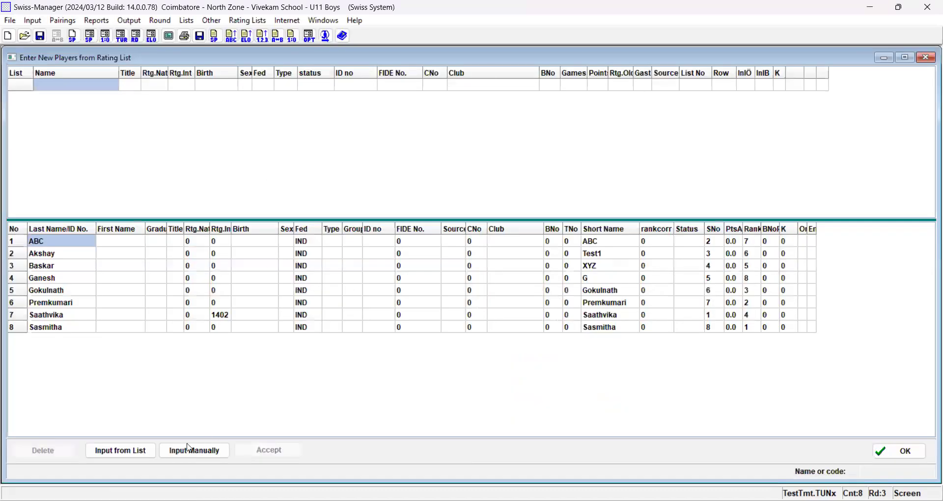
left_click(138, 453)
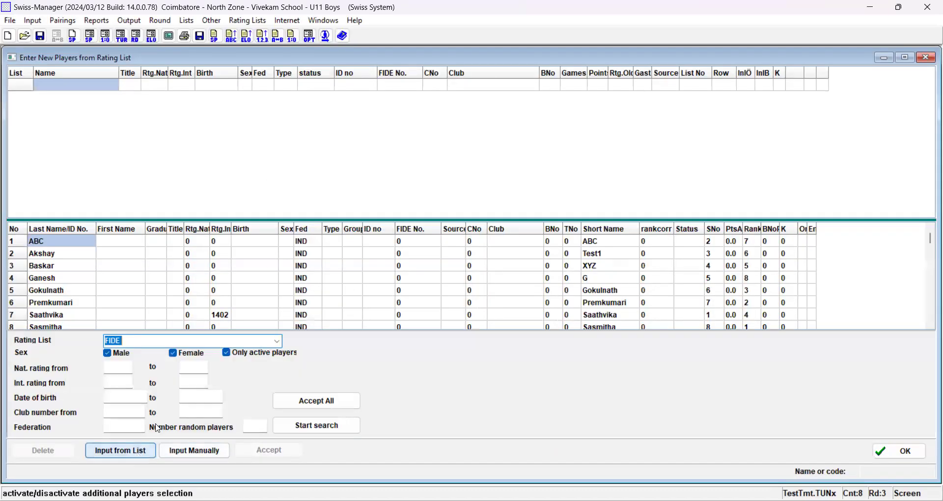
left_click(277, 341)
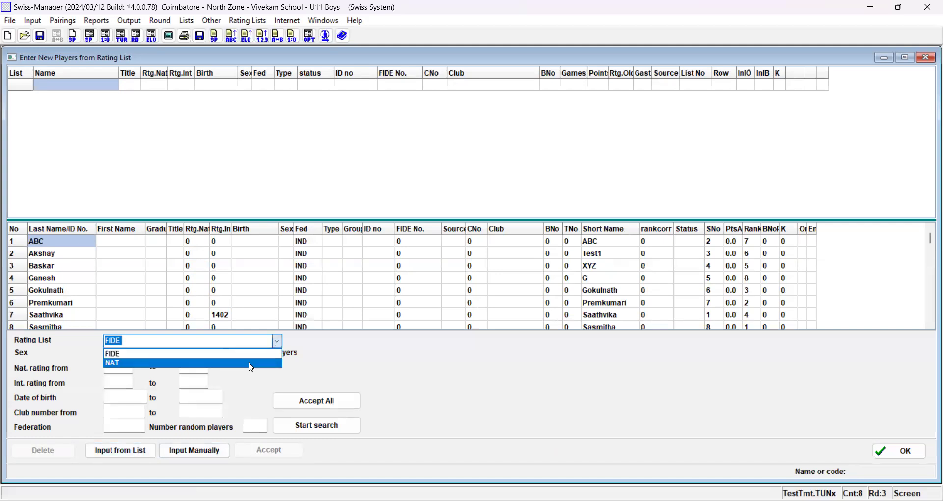
left_click(251, 365)
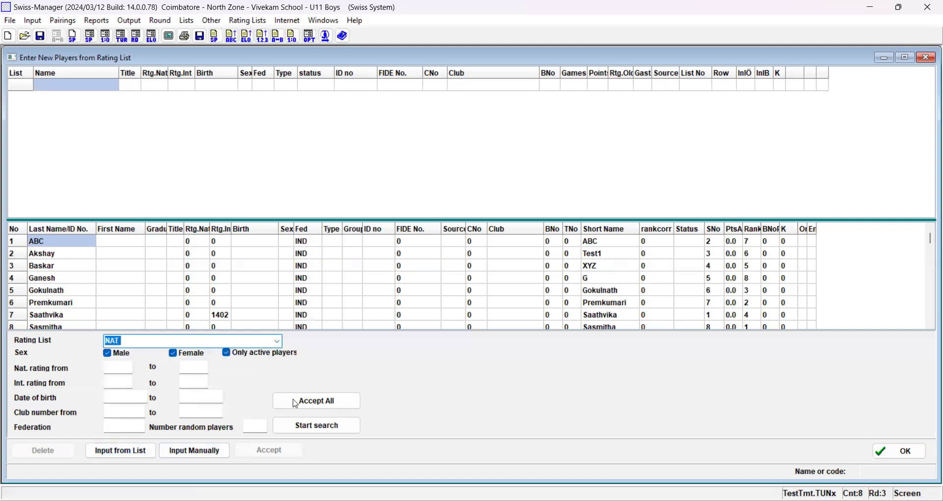
- Search the NAT rating list, look through its players from first to last, and close player entry without adding anyone
left_click(315, 429)
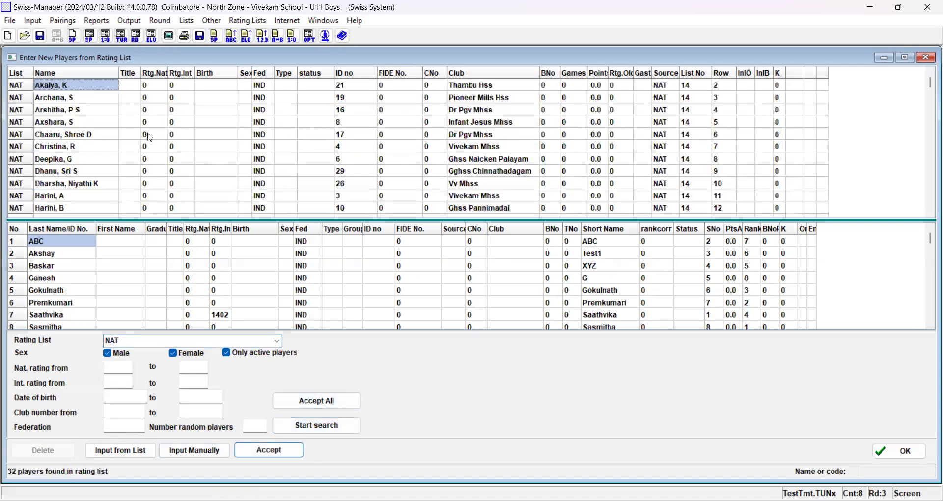
scroll(150, 138, "down", 20)
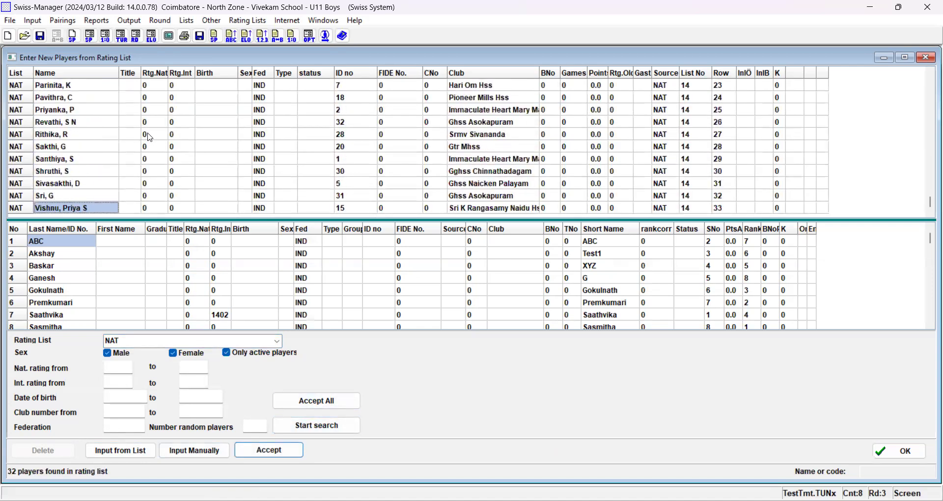
scroll(150, 137, "up", 20)
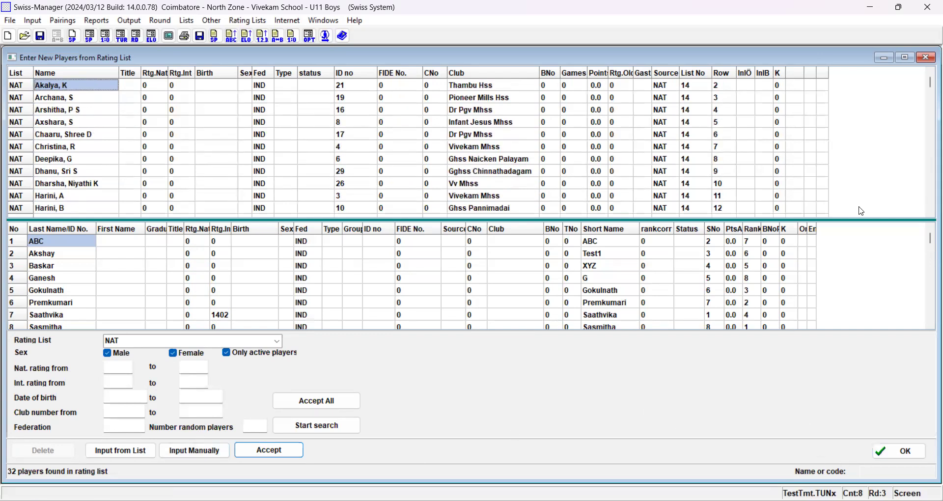
left_click(926, 58)
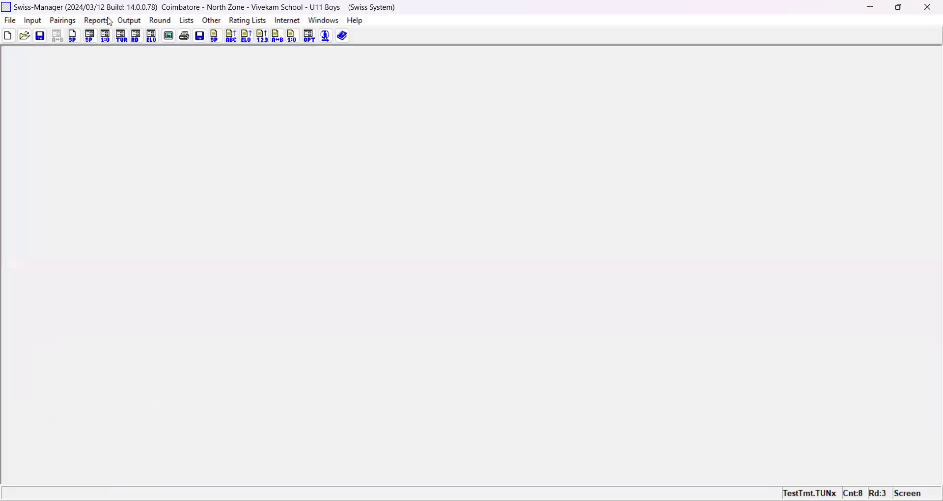
- Open the player data for updating, try editing the seventh player's last name, and check that player's international rating
left_click(33, 22)
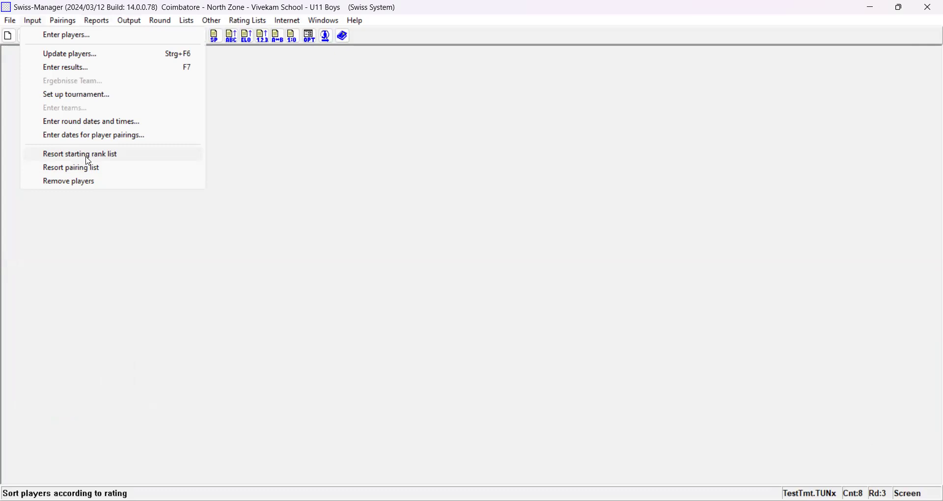
left_click(83, 56)
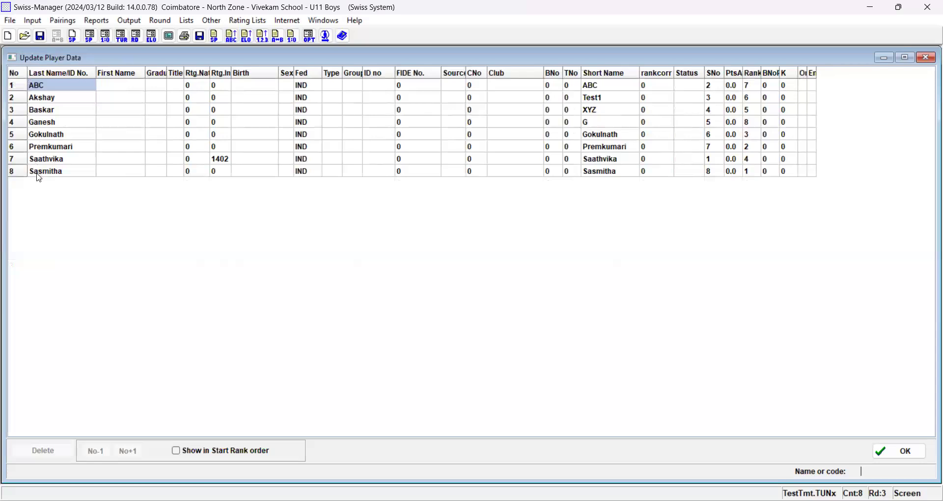
left_click(41, 162)
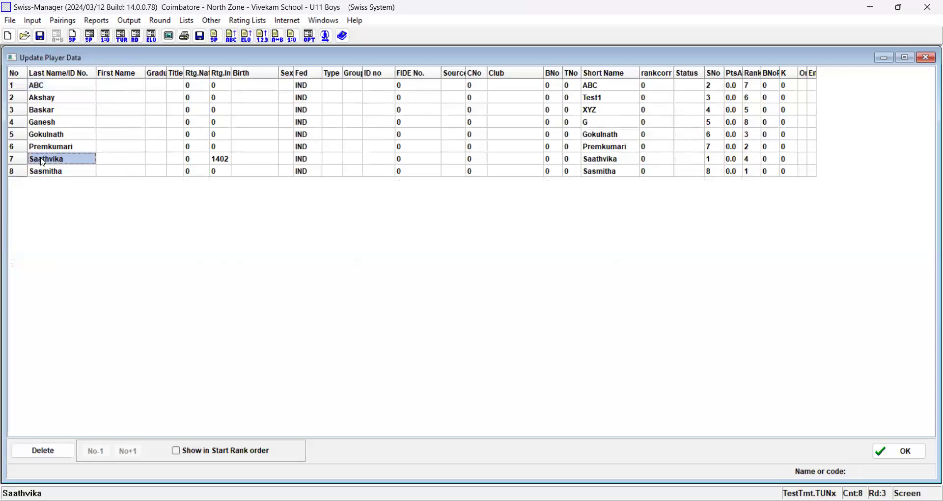
left_click(44, 160)
left_click(44, 160)
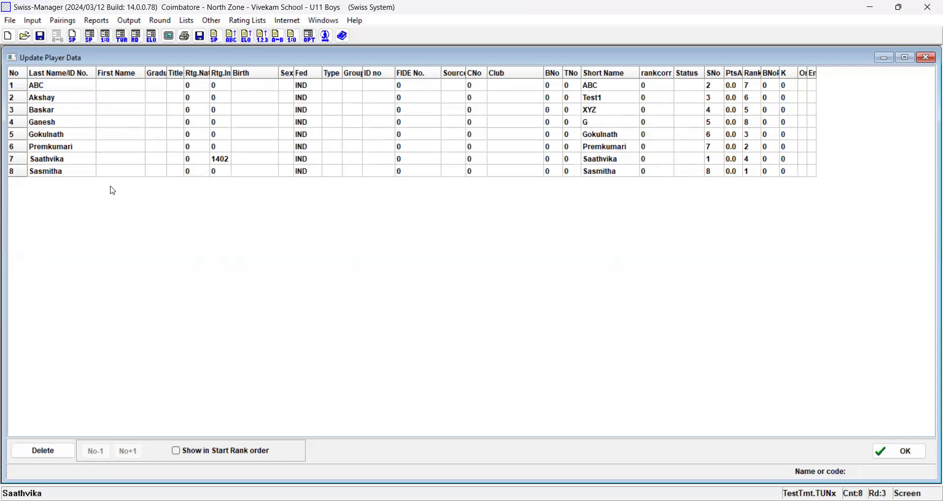
key("BackSpace")
type("a")
left_click(83, 171)
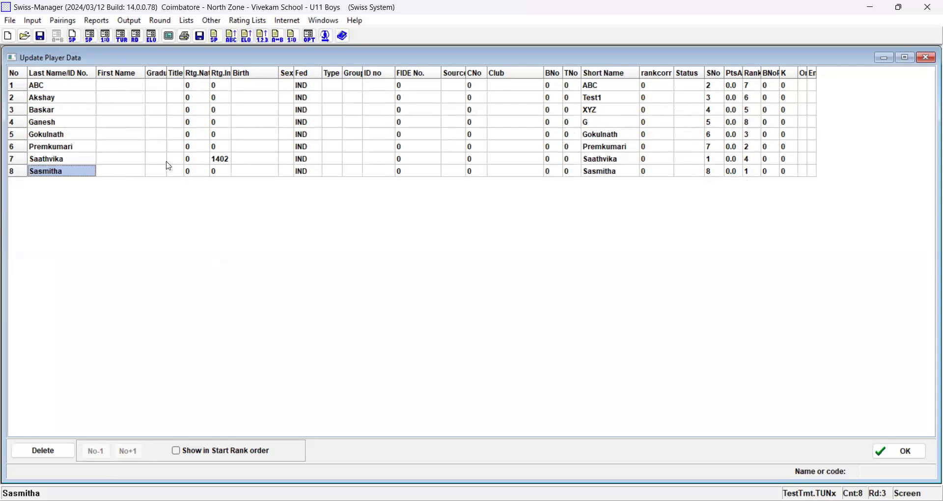
left_click(223, 169)
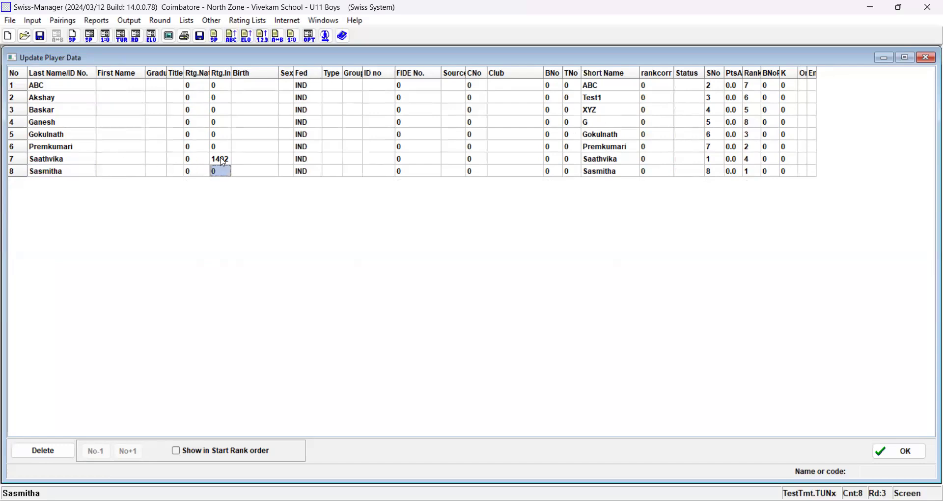
left_click(222, 160)
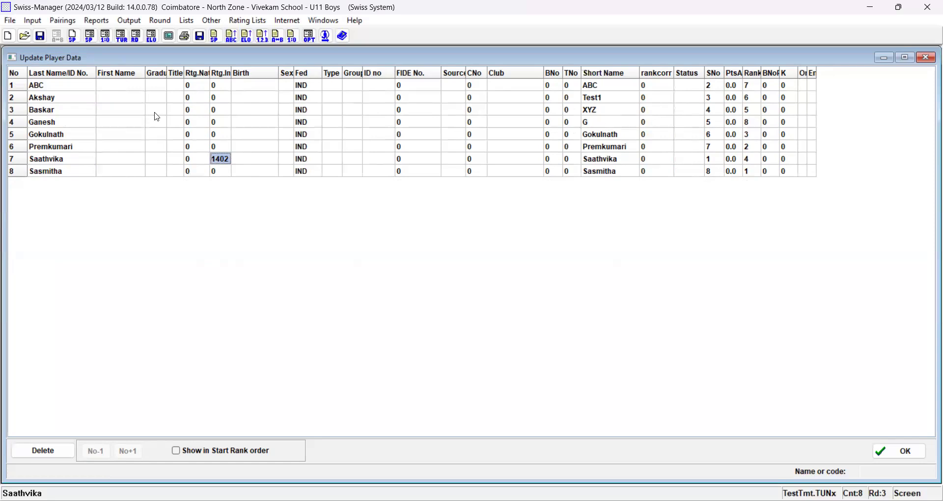
- Replace the first player's placeholder last name ABC with the player's actual name
left_click(39, 89)
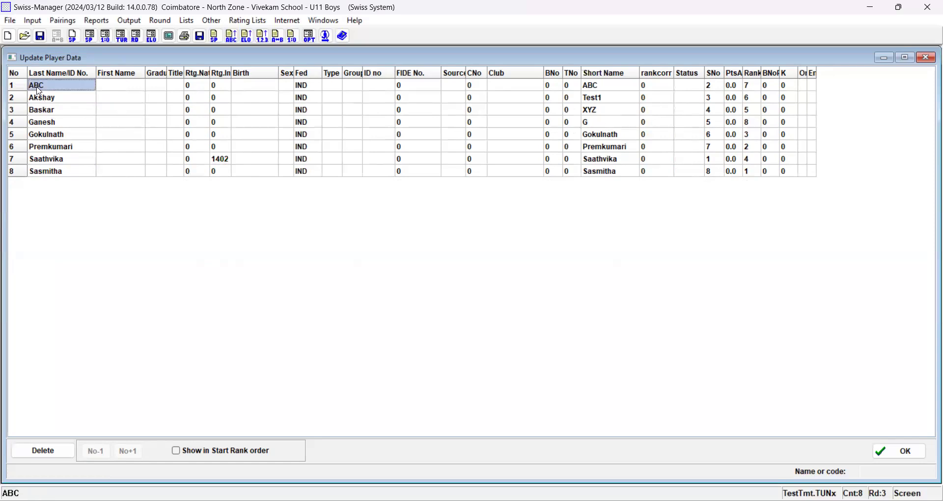
left_click(39, 90)
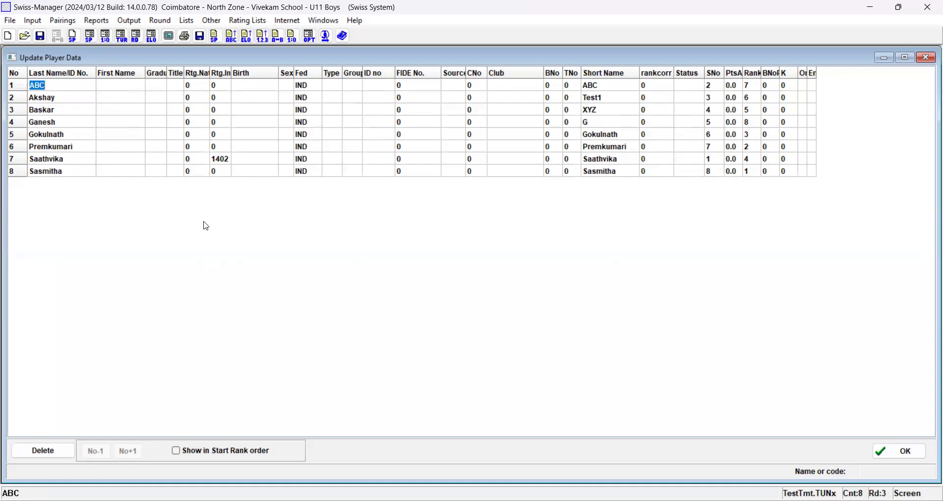
type("Arun")
left_click(135, 147)
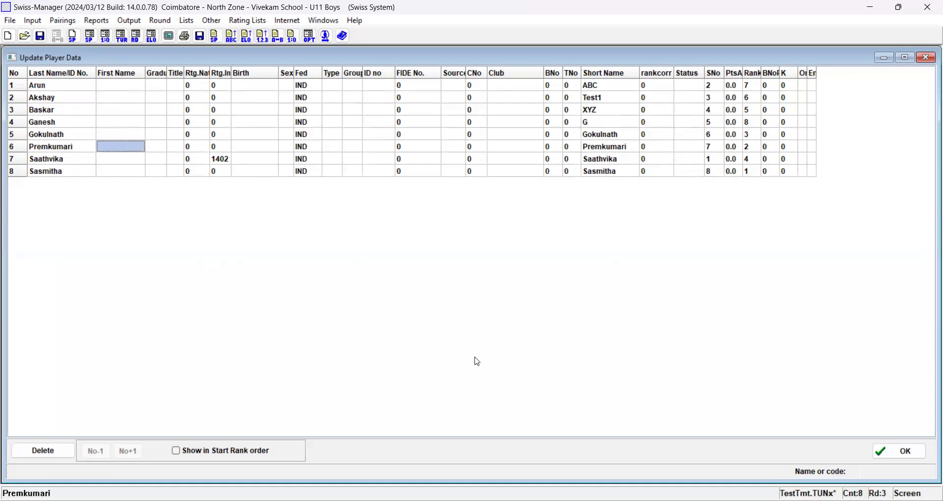
left_click(45, 89)
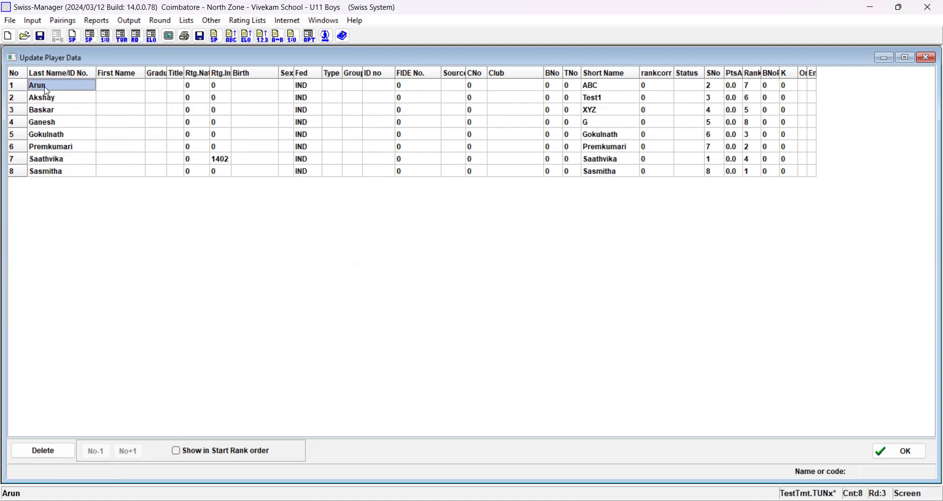
left_click(36, 86)
left_click(36, 86)
type("a")
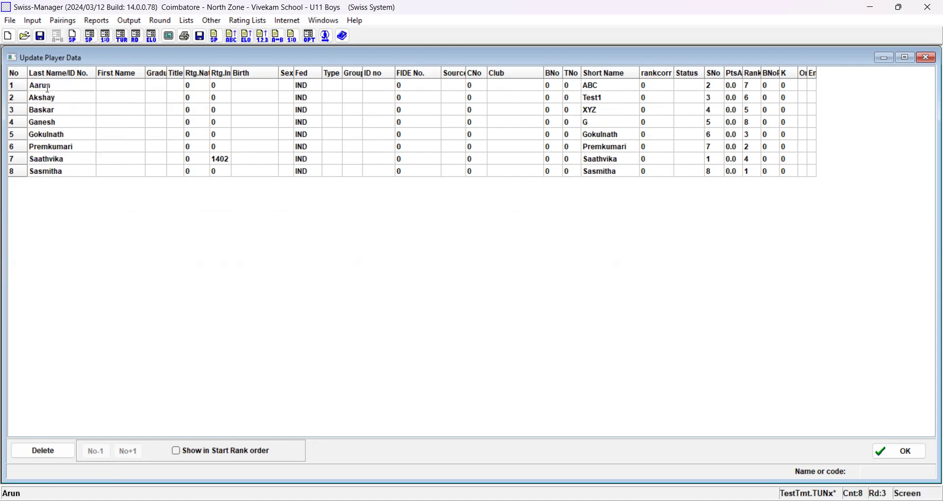
key("BackSpace")
- Accept the updated player data and resort the starting rank list
left_click(46, 98)
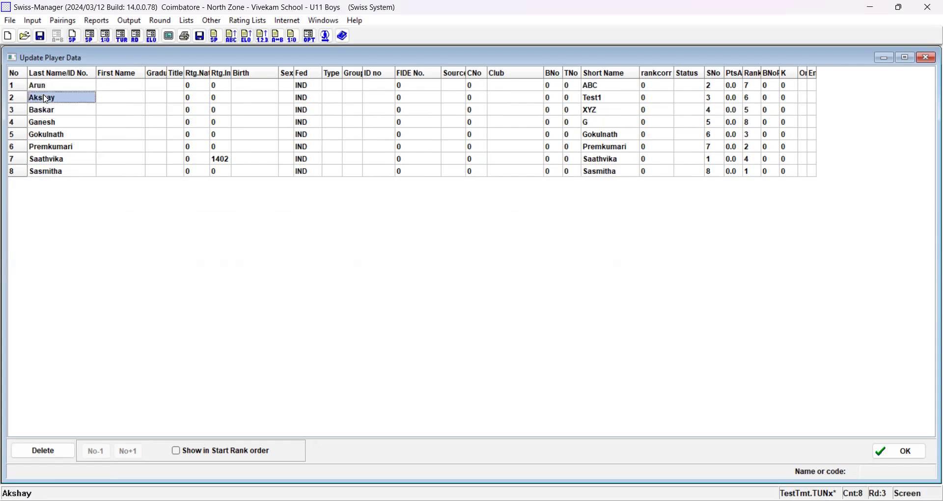
left_click(893, 454)
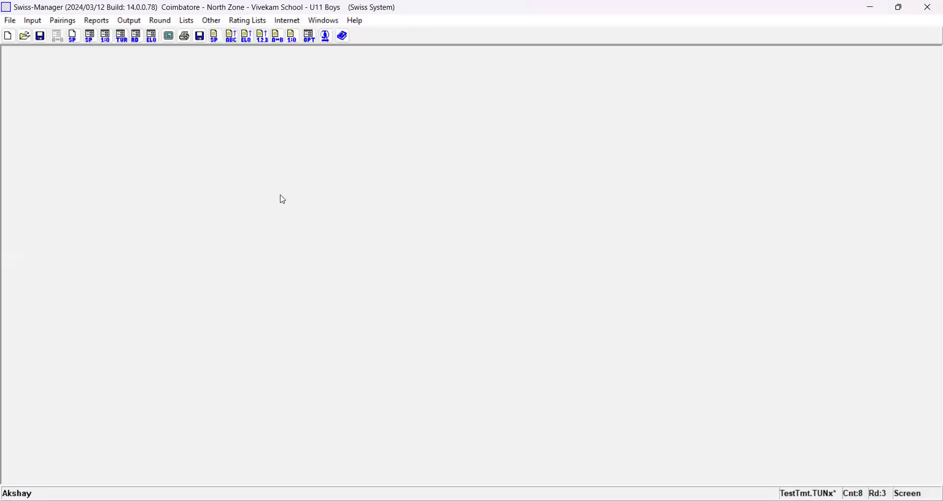
left_click(34, 21)
key("Return")
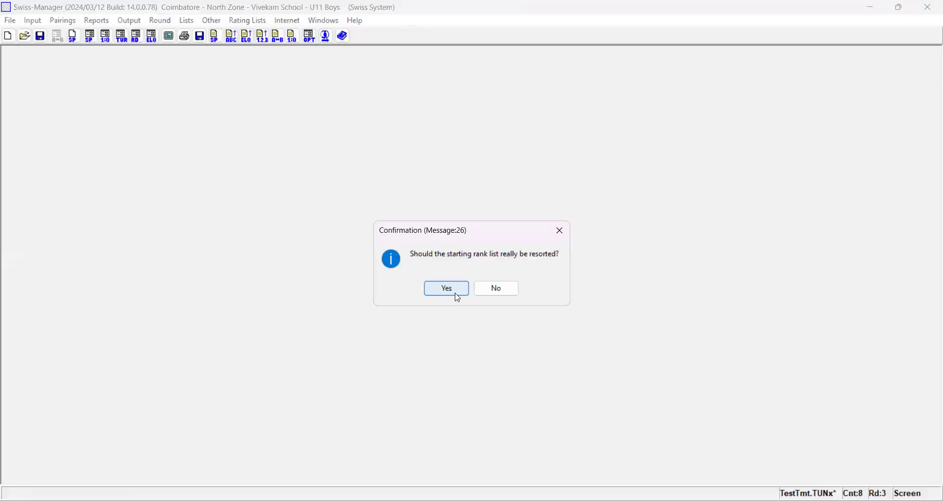
left_click(456, 294)
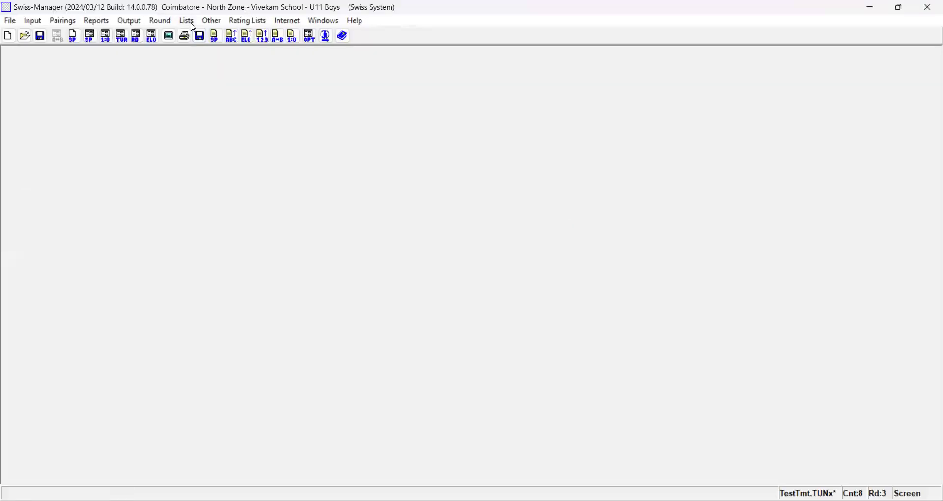
- Display the starting rank list, review the order of the players, and close it
left_click(193, 23)
left_click(212, 50)
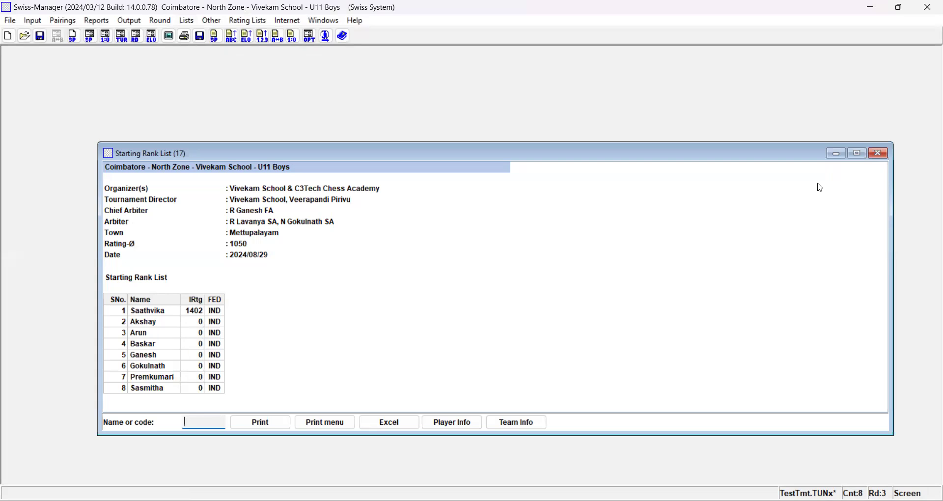
left_click(879, 154)
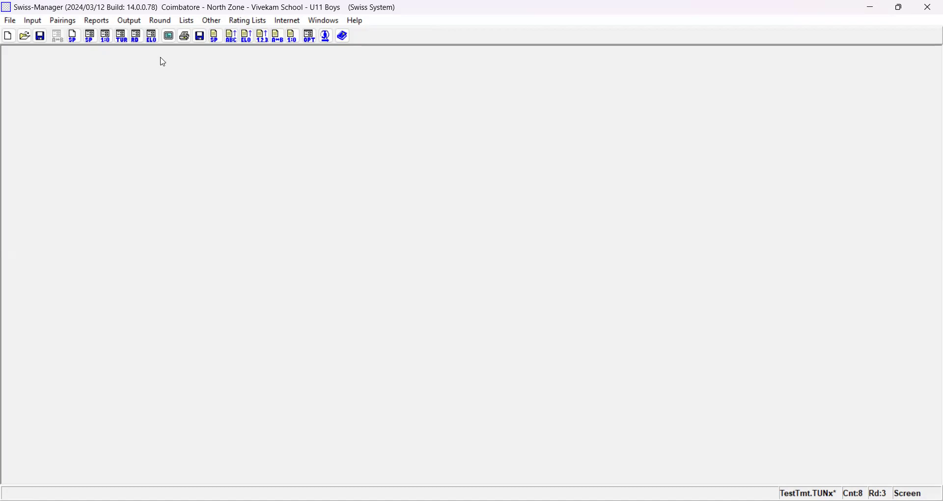
- Look over the pairing commands, then view the results entry for round 3 and close it
left_click(65, 22)
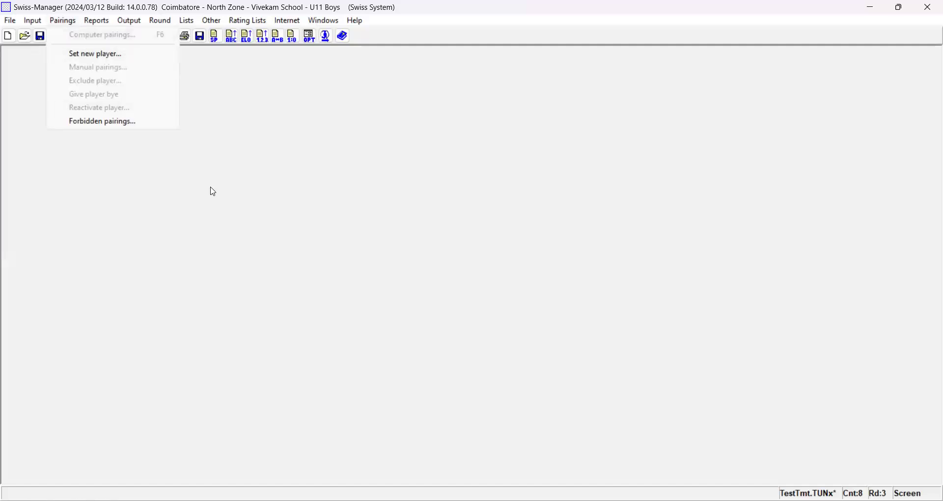
left_click(58, 24)
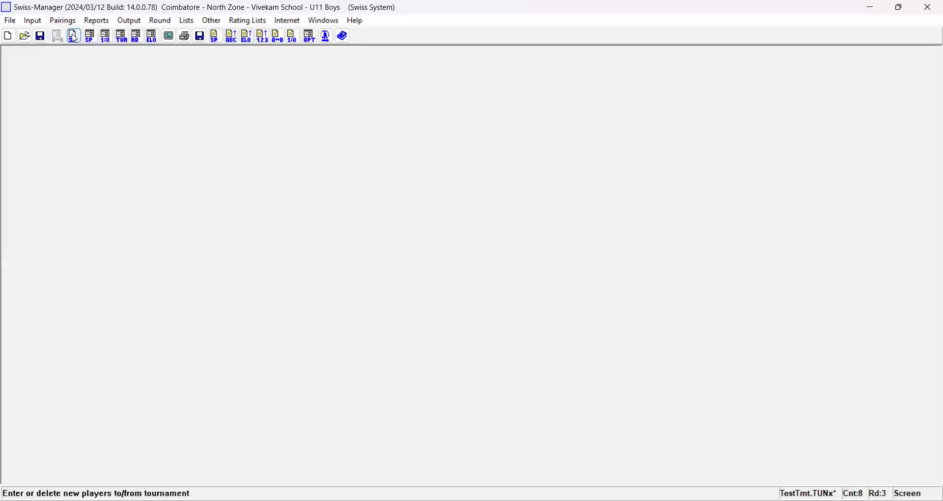
left_click(110, 42)
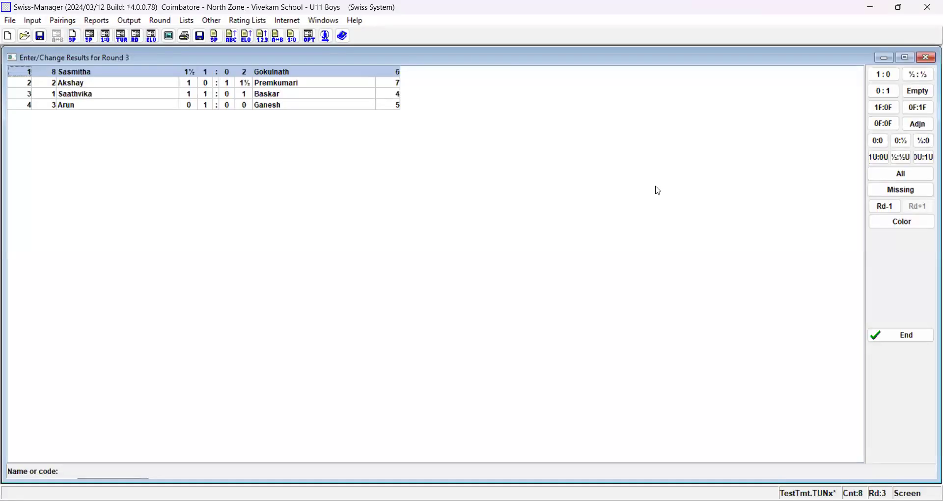
left_click(928, 57)
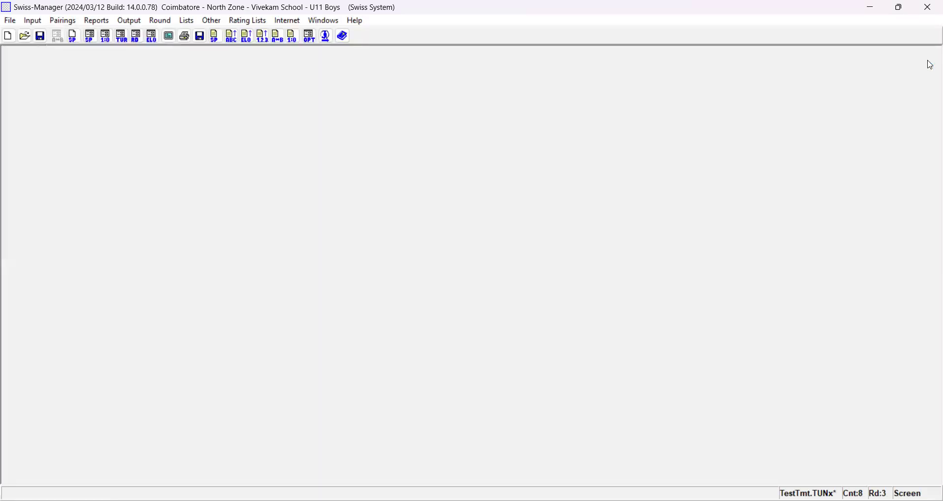